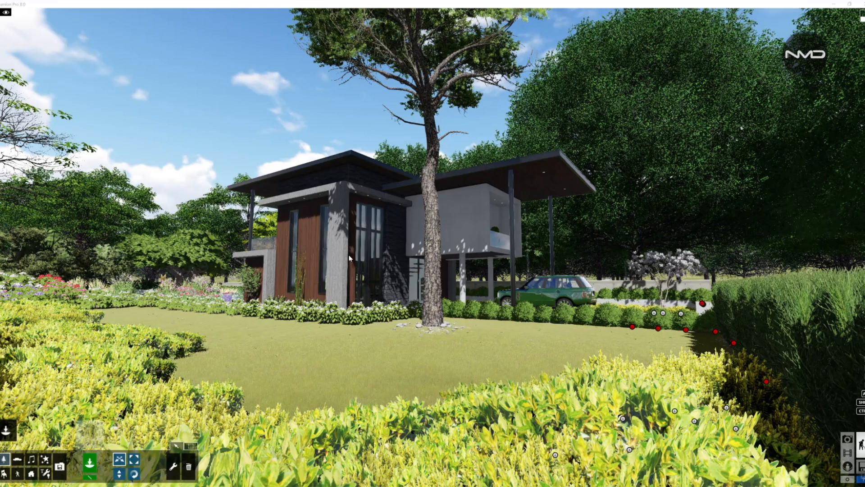
Render the saved Photo - 11 shot as a JPG at the Desktop size of 1920x1080.
click(848, 438)
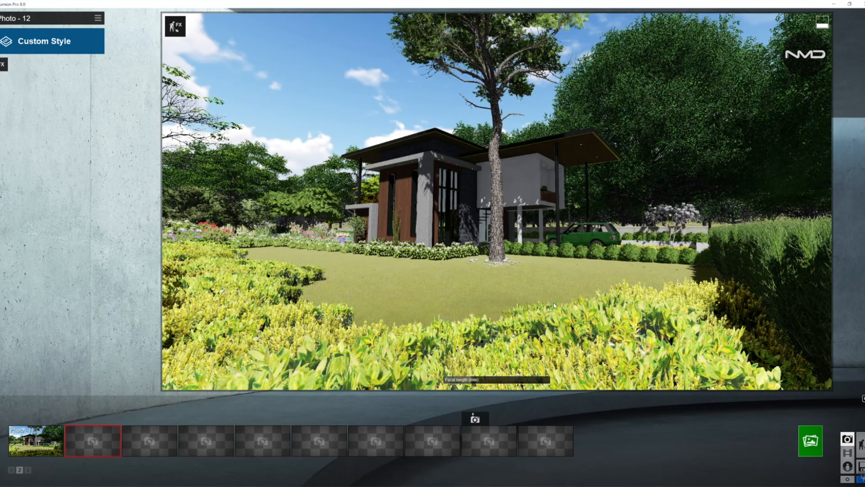
click(36, 440)
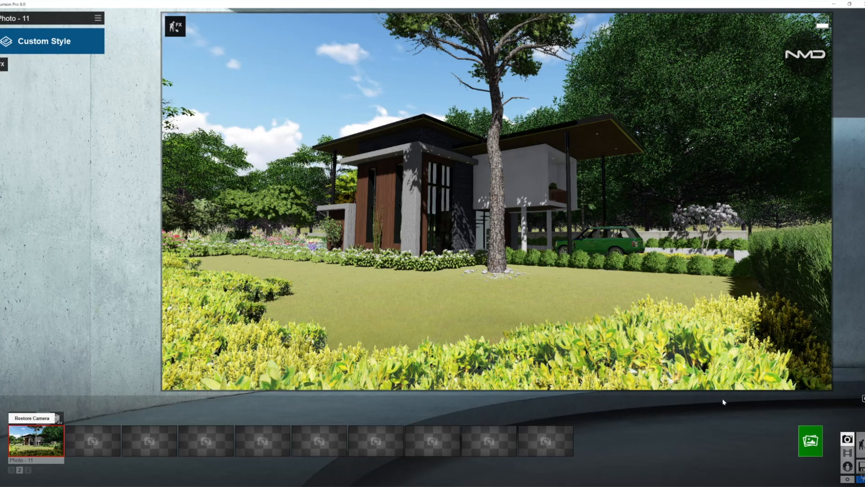
click(816, 443)
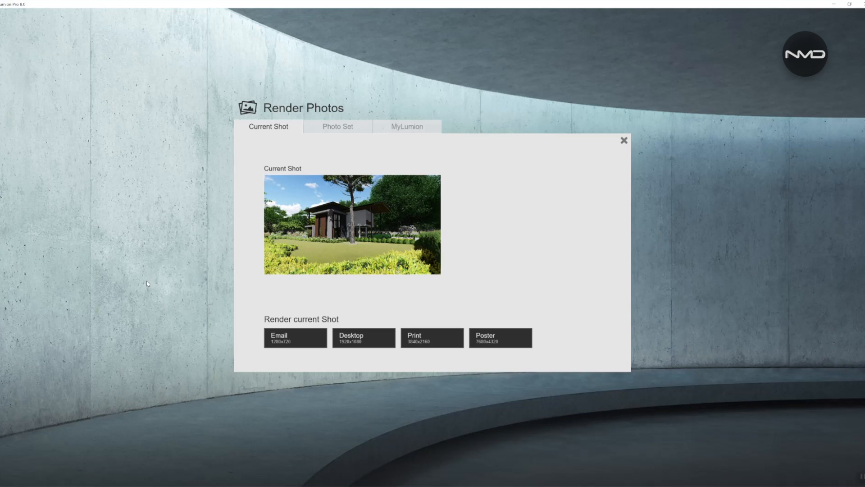
click(361, 337)
click(151, 72)
double_click(153, 69)
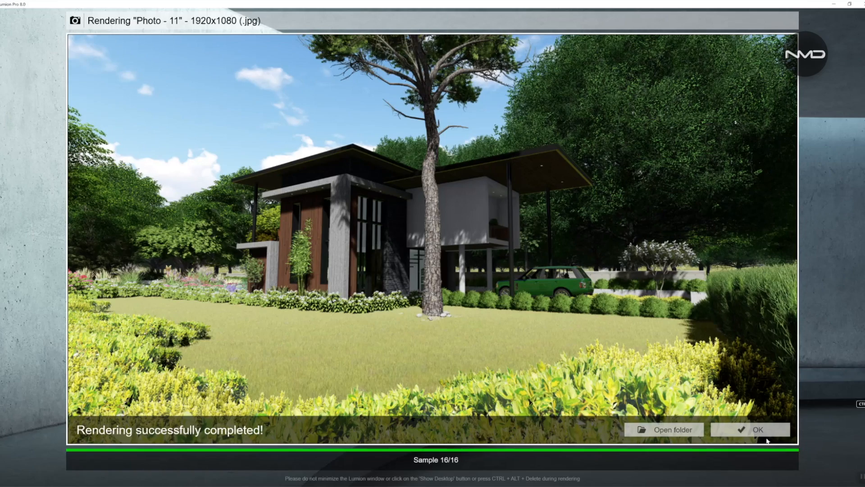
click(764, 430)
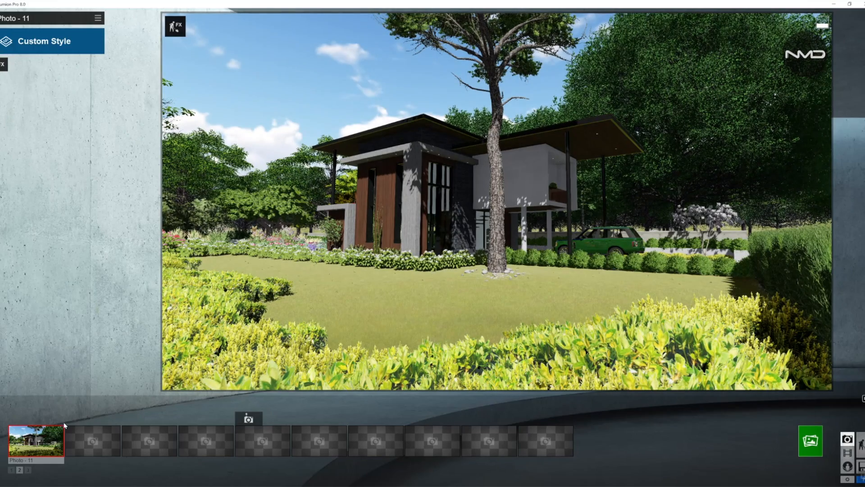
Store the current camera view in the empty slot after Photo - 11 and add the Sun effect to it.
click(91, 440)
click(81, 419)
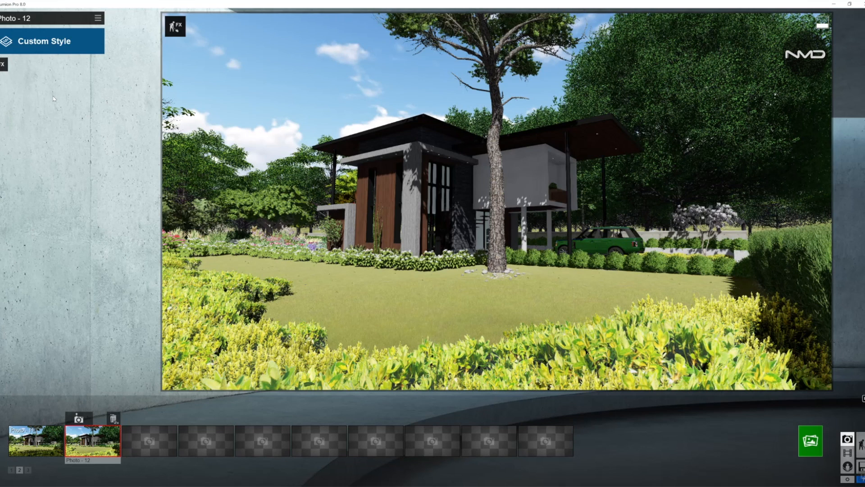
click(4, 63)
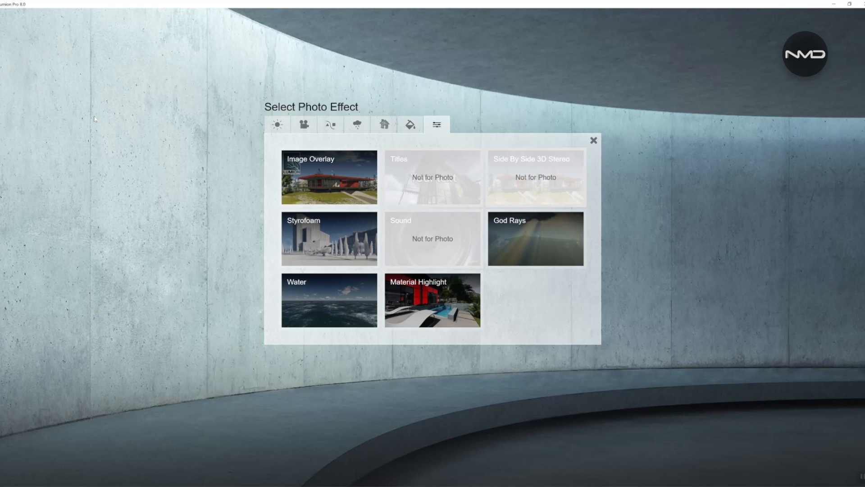
click(278, 124)
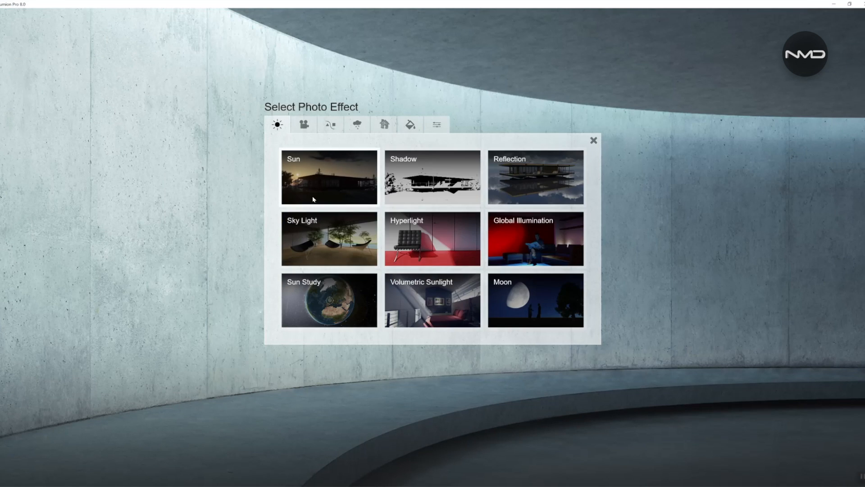
click(323, 177)
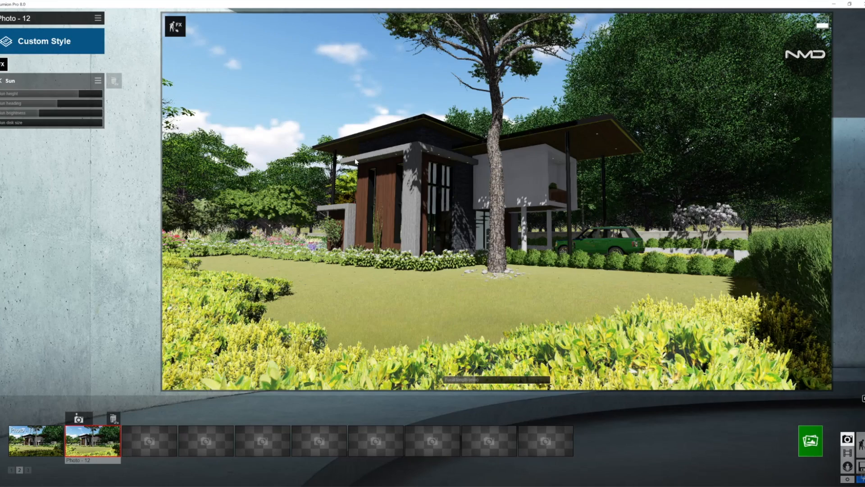
Add the Shadow, Reflection, Sky Light and Hyperlight effects to the Photo - 12 shot.
click(4, 64)
click(428, 177)
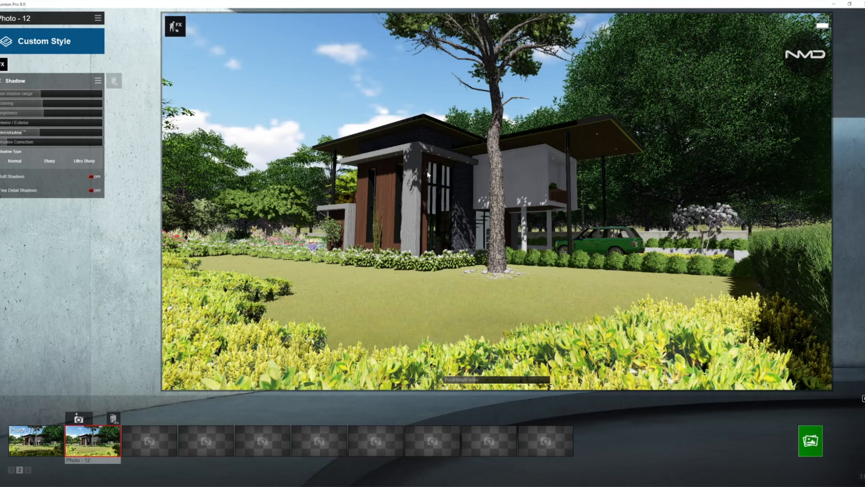
click(4, 64)
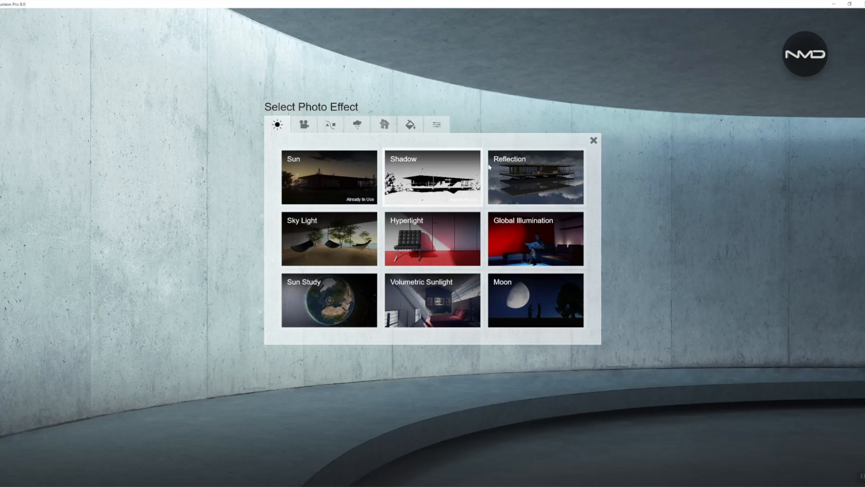
click(521, 165)
click(4, 64)
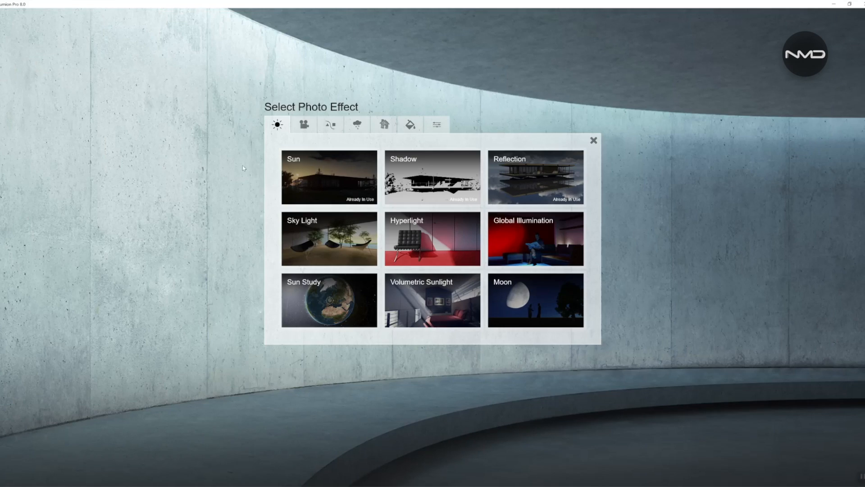
click(361, 224)
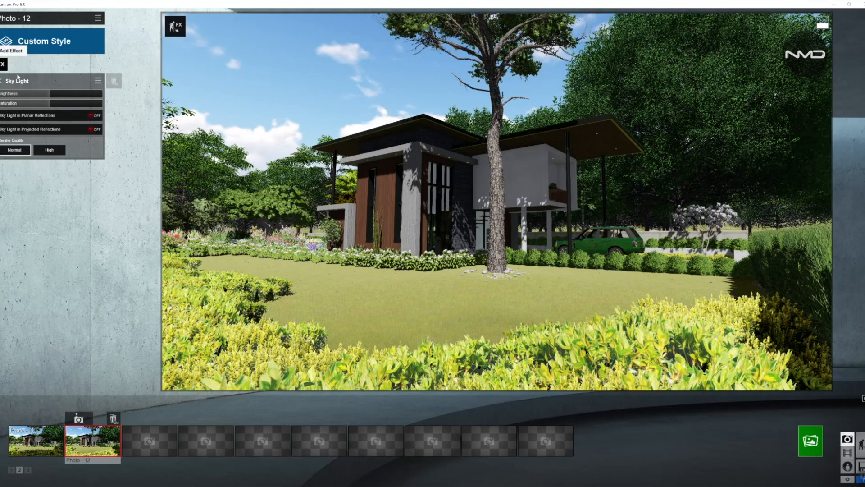
click(4, 65)
click(437, 236)
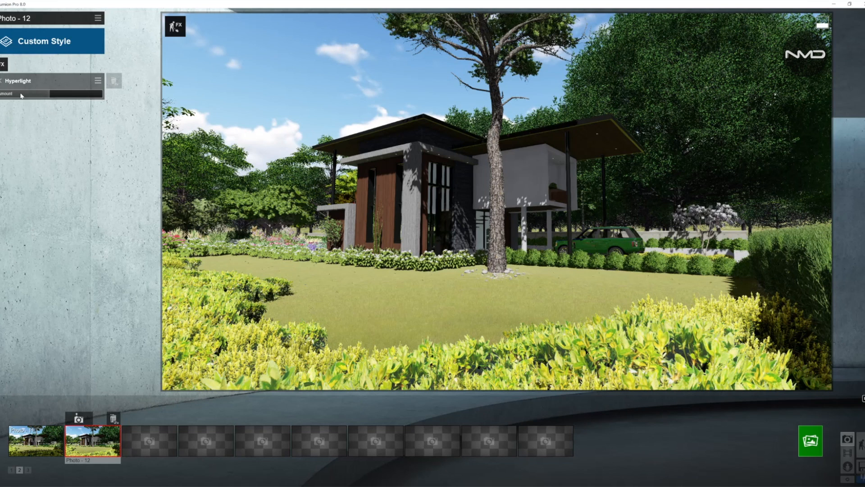
Add the camera effects Exposure, 2-Point Perspective, Depth of Field and Chromatic Aberrations to the Photo - 12 shot.
click(4, 65)
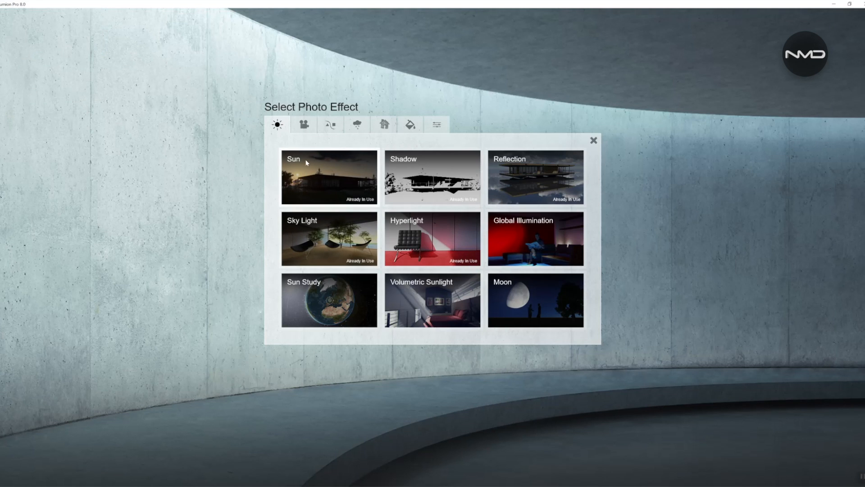
click(306, 127)
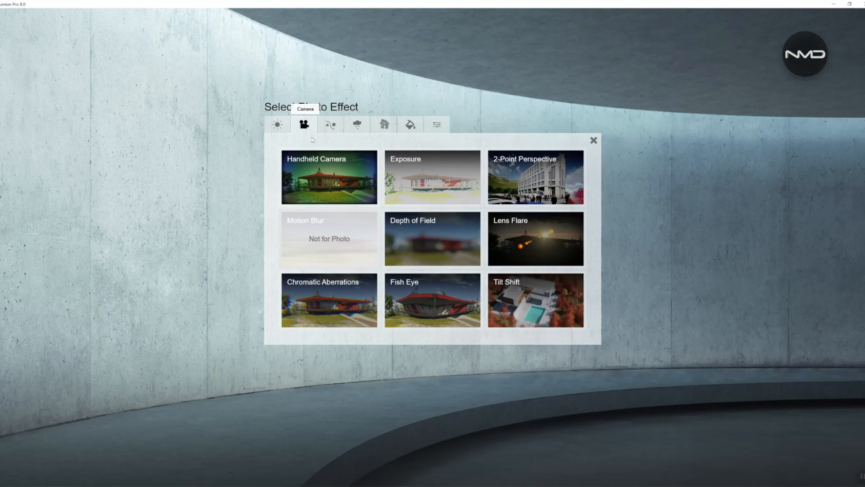
click(406, 194)
click(1, 70)
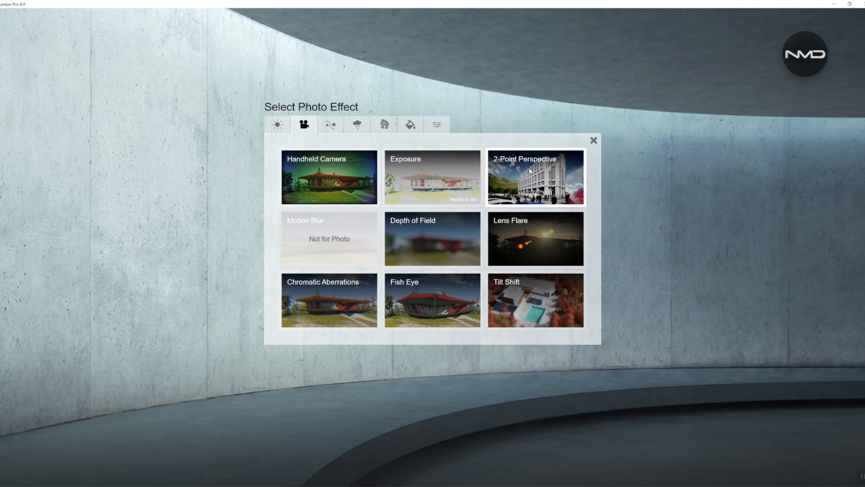
click(530, 171)
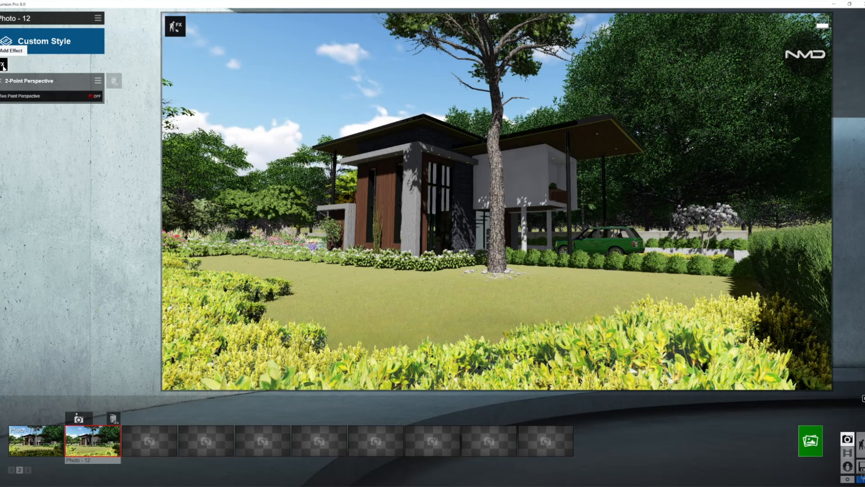
click(4, 66)
click(432, 239)
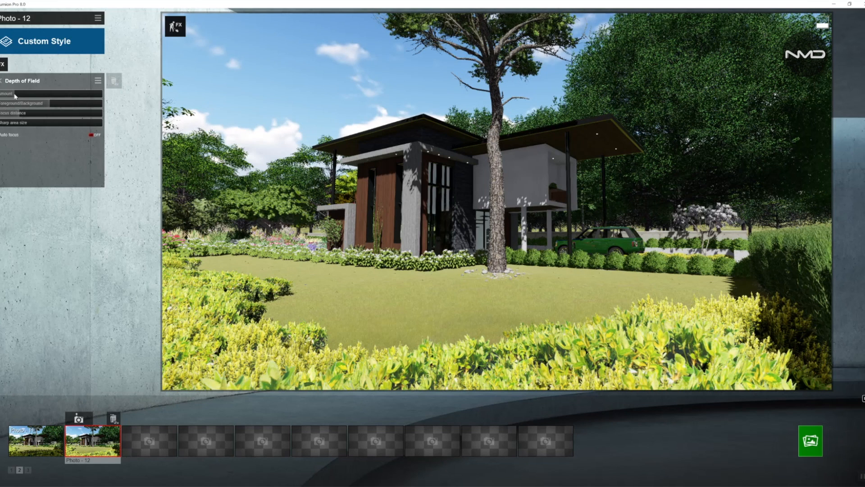
click(3, 68)
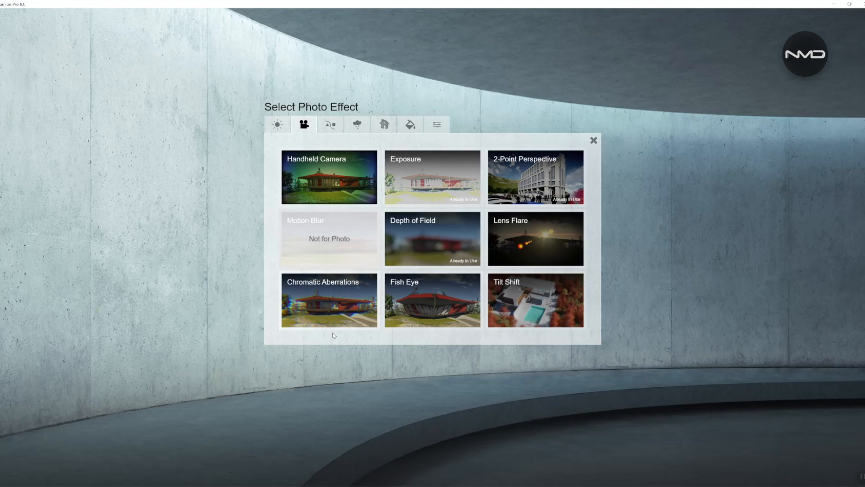
click(336, 292)
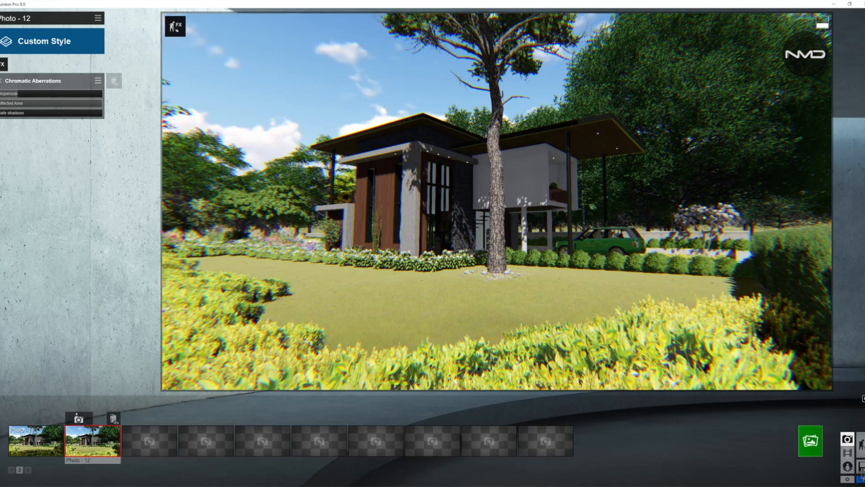
Add the Sky and Clouds, Color Correction and Sharpen effects to the shot, and return to its effect list.
click(2, 66)
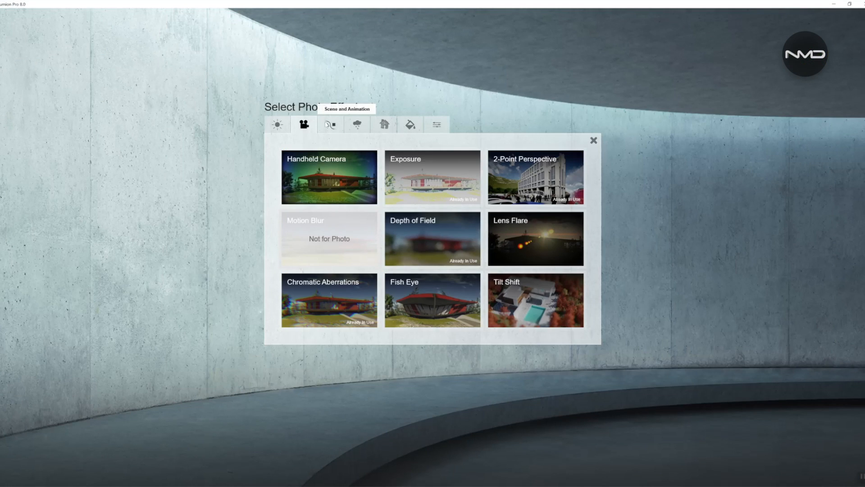
click(357, 127)
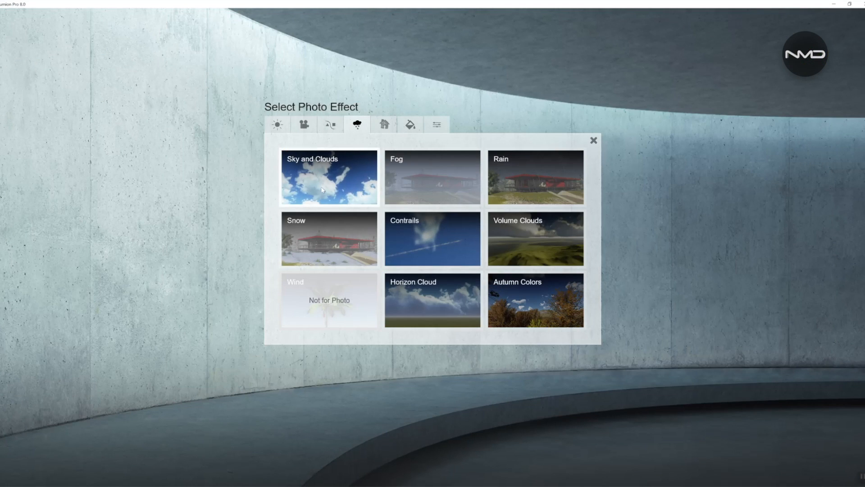
click(340, 180)
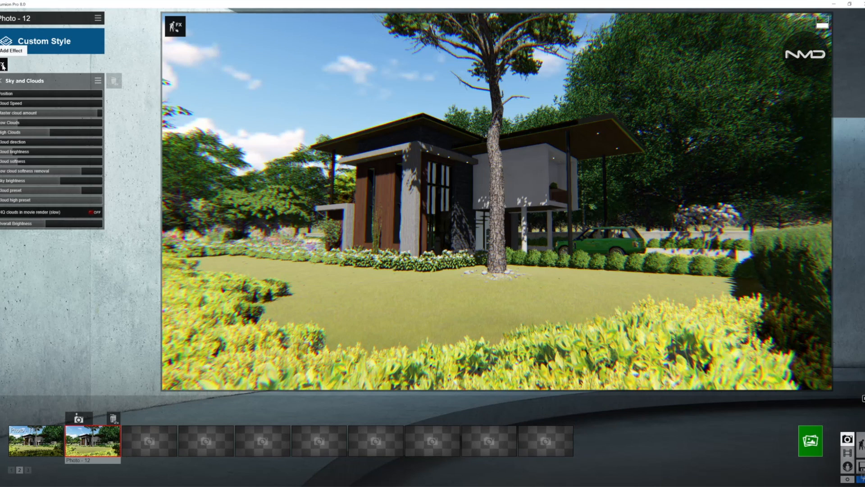
click(2, 65)
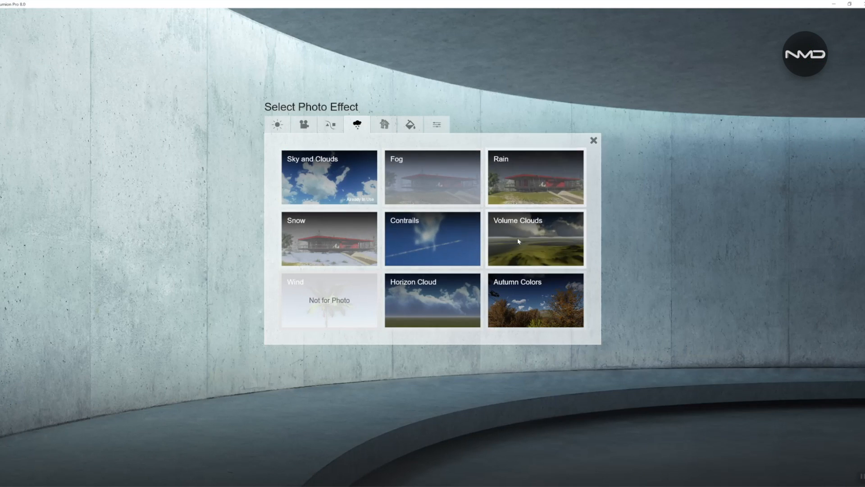
click(385, 125)
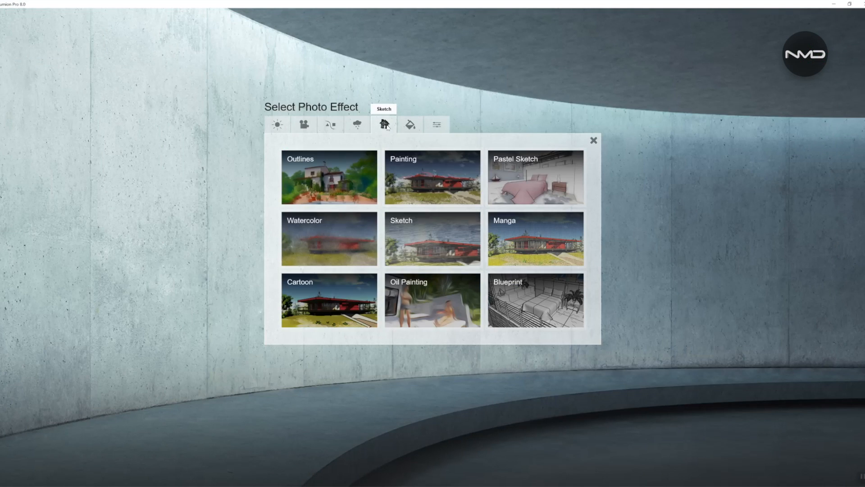
click(410, 125)
click(344, 172)
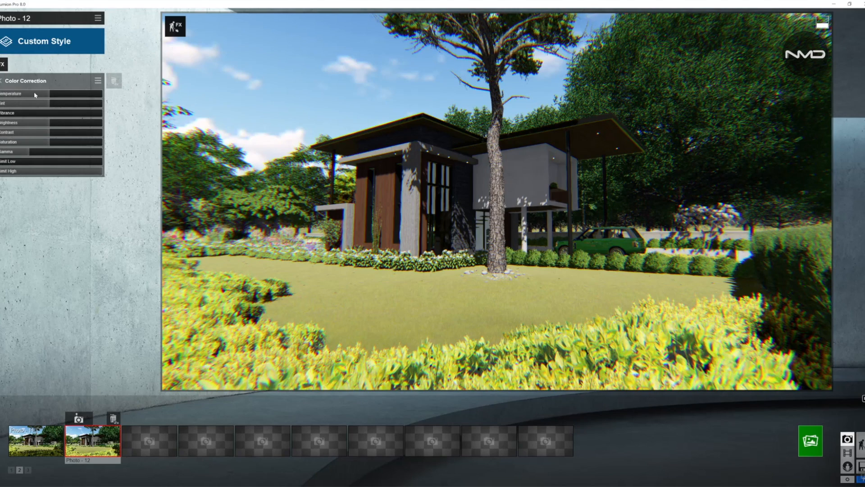
click(3, 64)
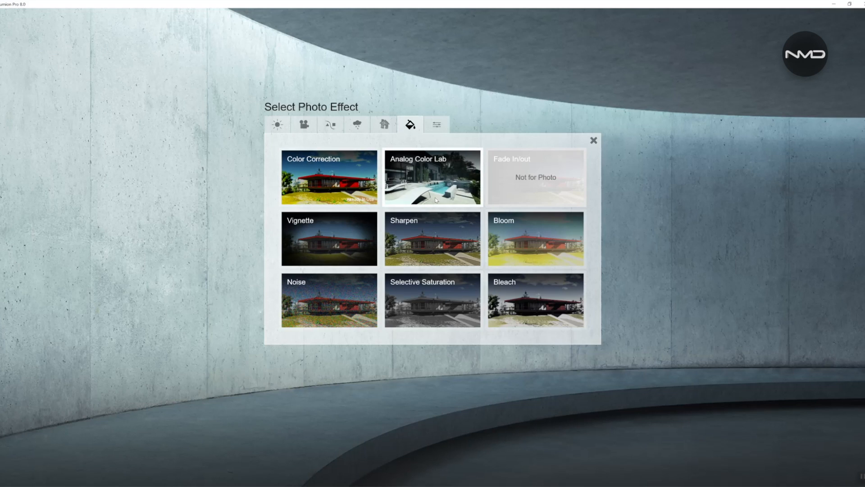
click(436, 248)
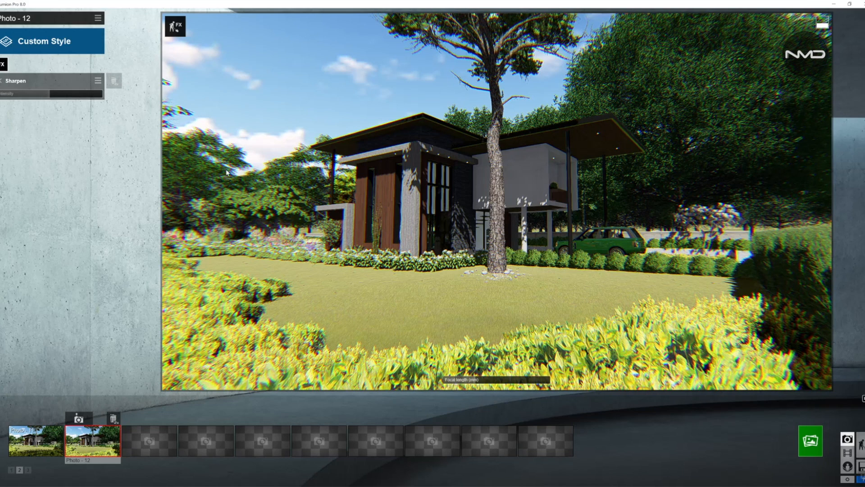
click(2, 80)
click(3, 64)
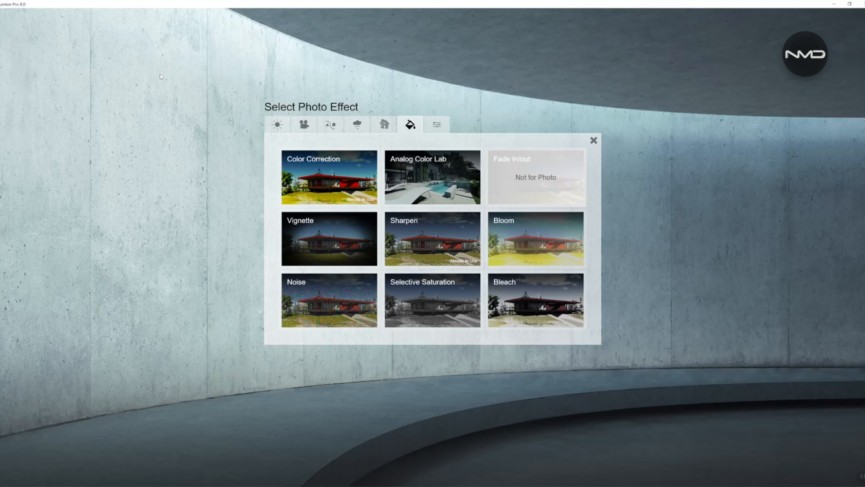
click(436, 123)
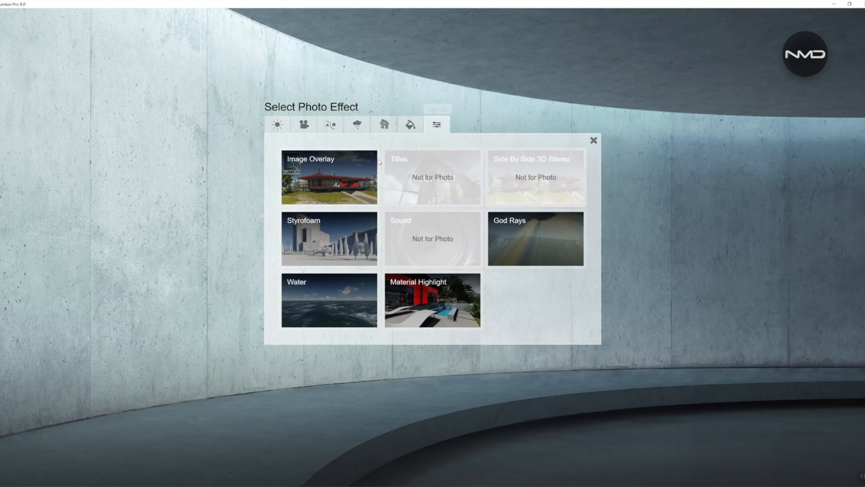
click(593, 140)
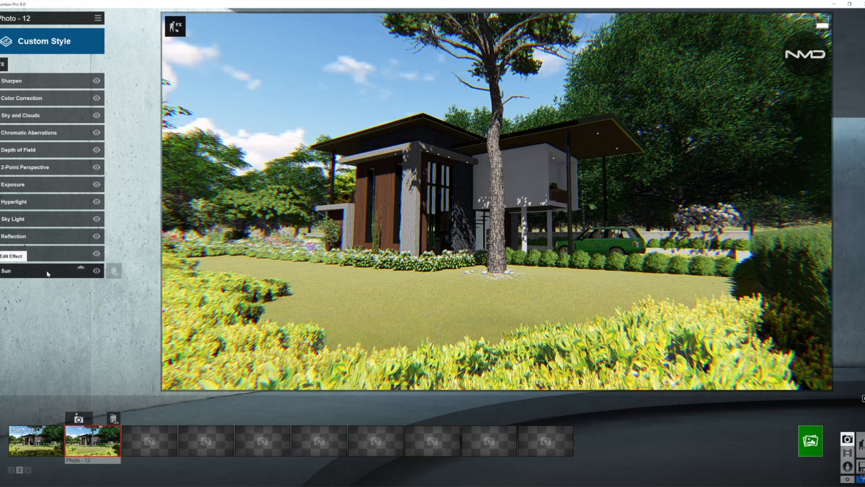
In the Sun effect, lower the sun height slightly and reduce the sun heading a little to shift the shadows across the lawn.
click(62, 279)
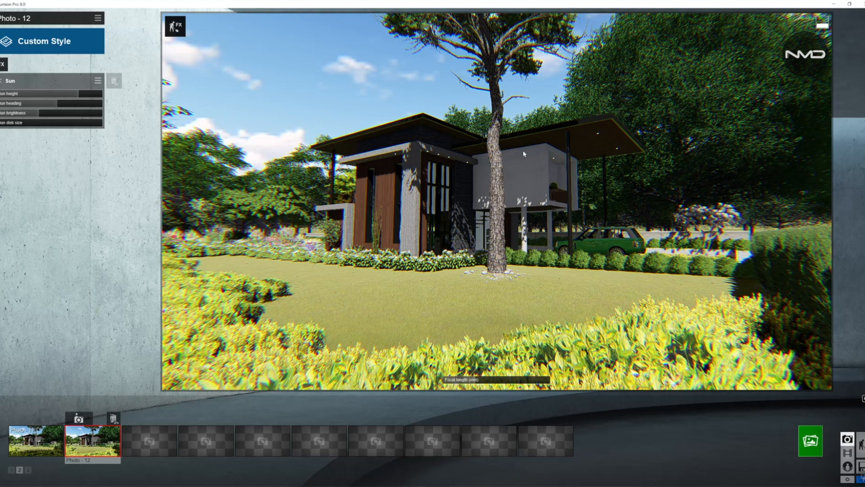
mouse_move(76, 94)
mouse_down()
mouse_move(58, 96)
mouse_move(71, 97)
mouse_up()
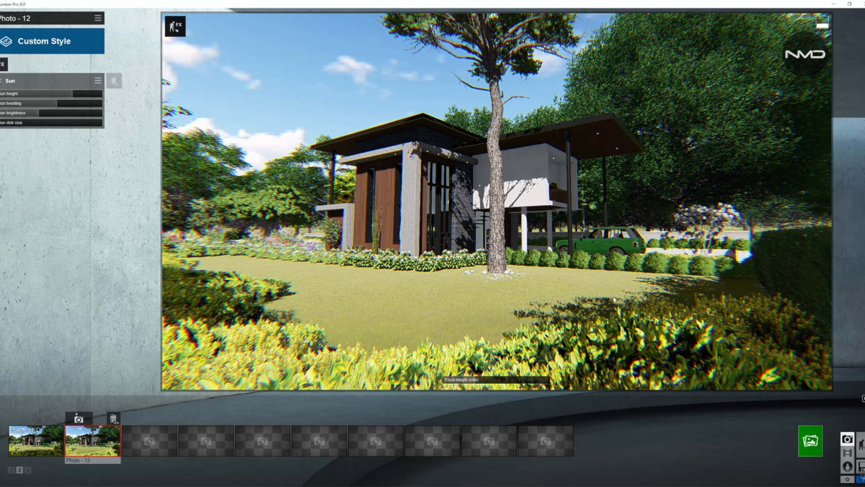
click(51, 104)
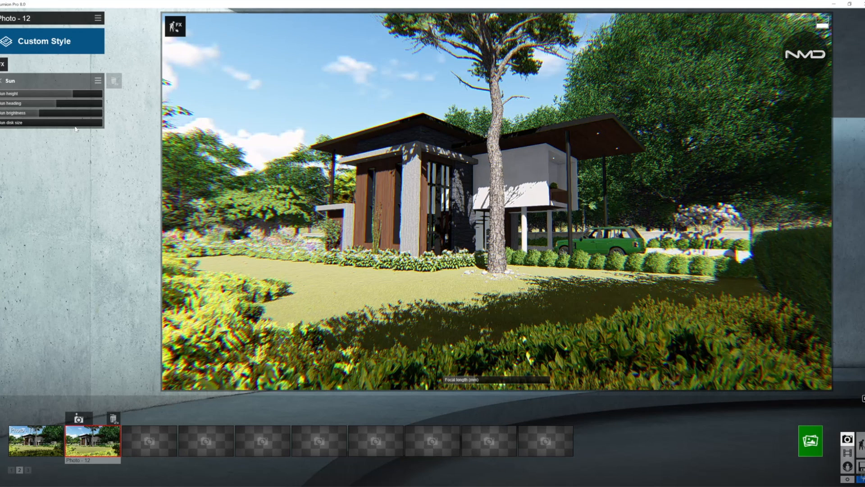
Fine-tune the sun height in the Sun effect and return to the effect list.
drag(71, 94, 74, 95)
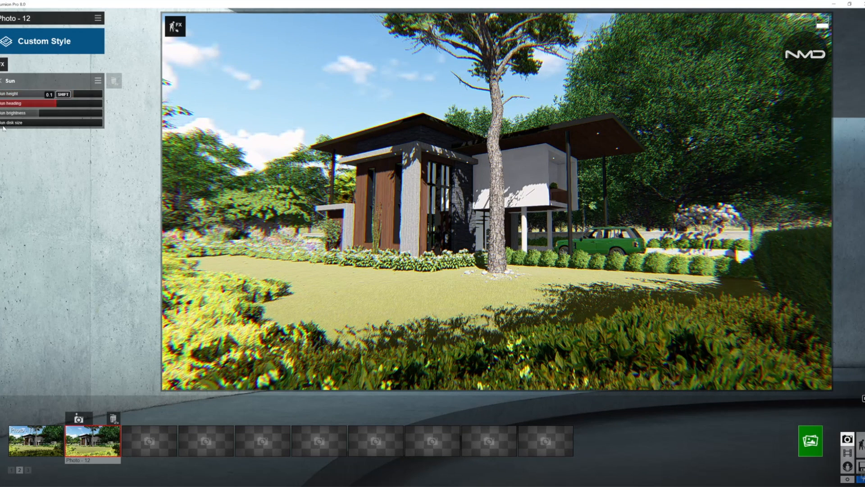
click(2, 81)
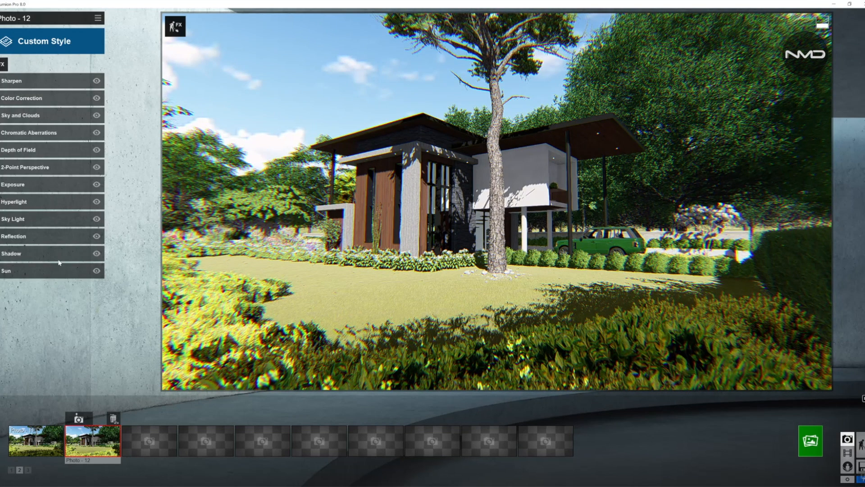
In the Shadow effect, slightly lower the sun shadow range, coloring and brightness.
click(36, 253)
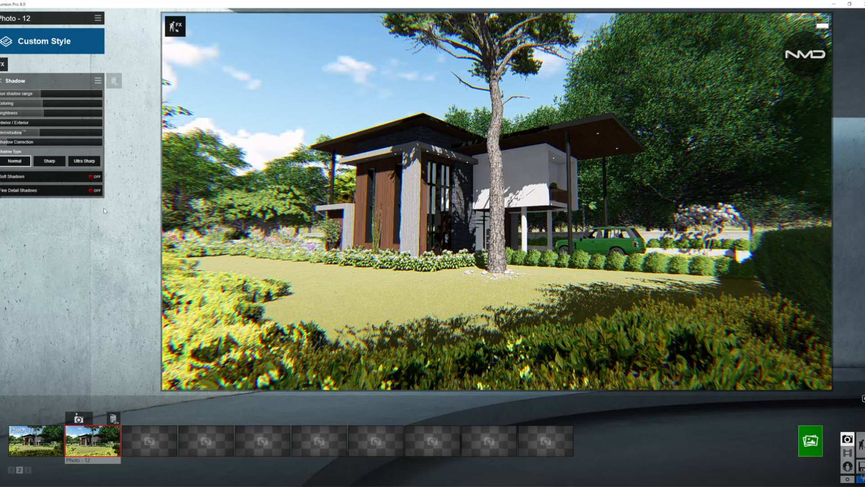
mouse_move(37, 94)
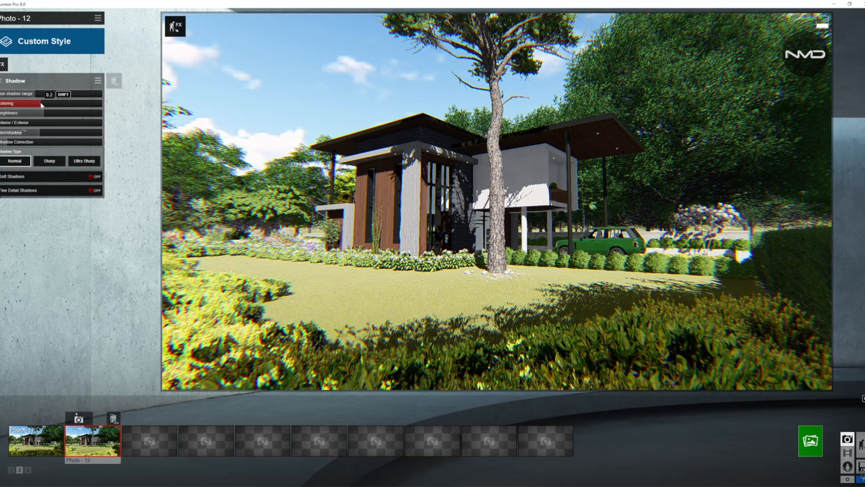
drag(40, 105, 38, 105)
mouse_move(44, 115)
drag(58, 116, 69, 116)
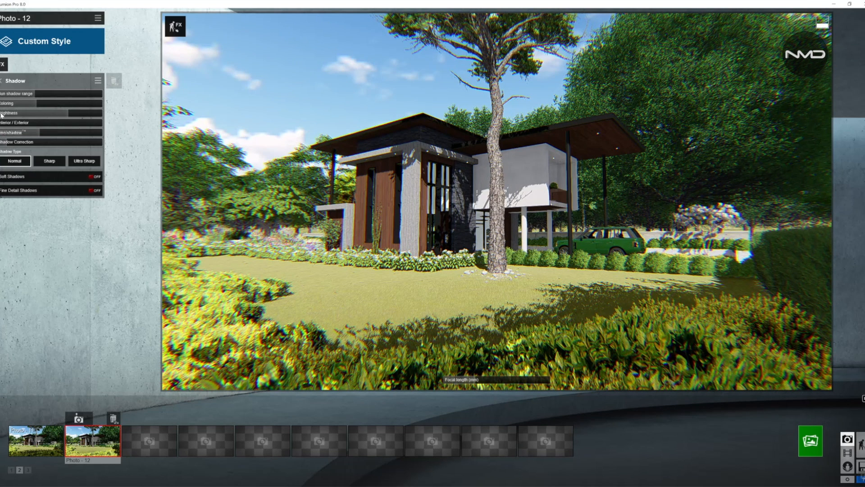
drag(67, 112, 43, 115)
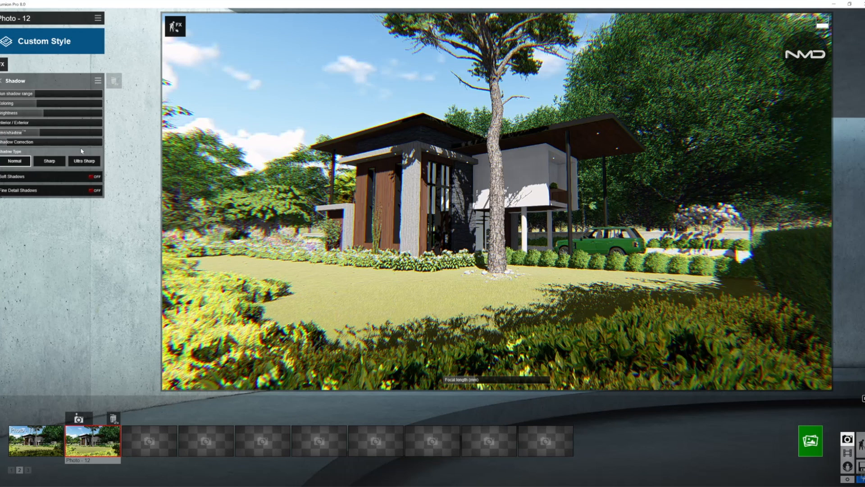
drag(41, 116, 38, 116)
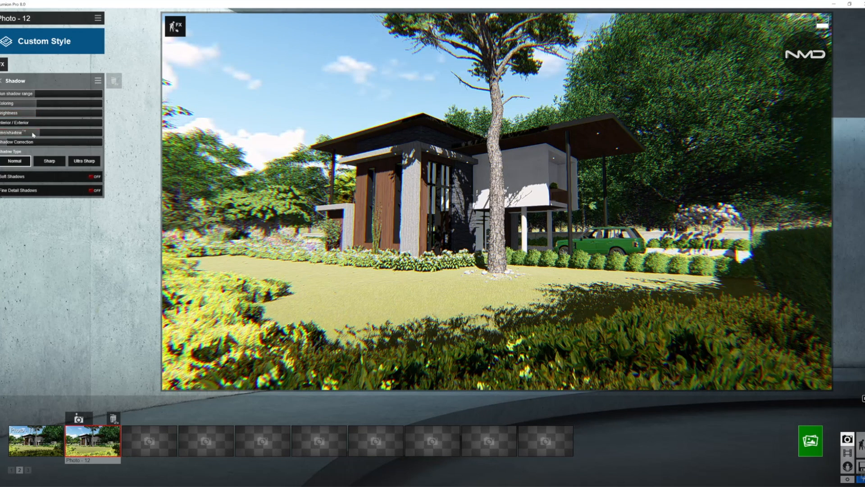
In the Shadow effect, raise Interior / Exterior close to its maximum and reduce Omnishadow to about a quarter of its range.
drag(47, 123, 90, 126)
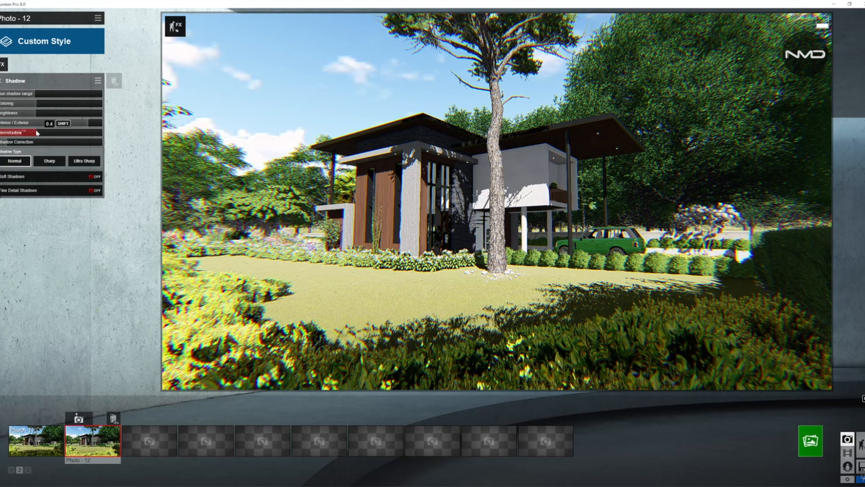
drag(36, 134, 2, 133)
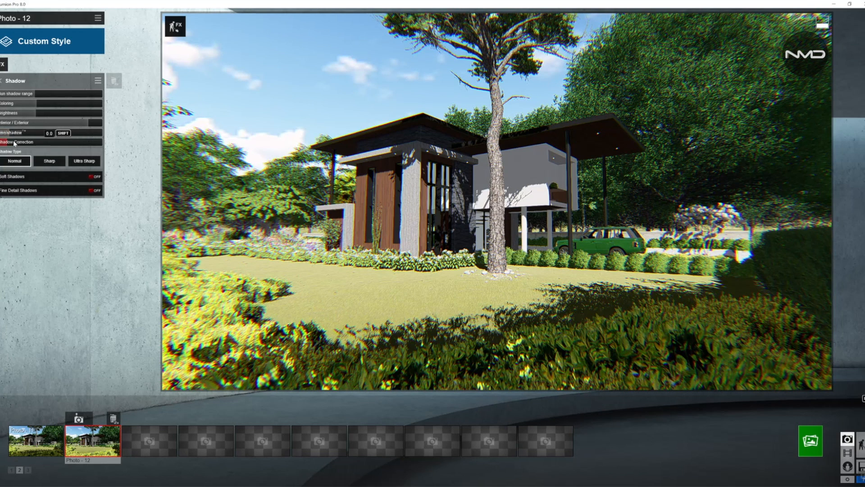
drag(18, 133, 40, 133)
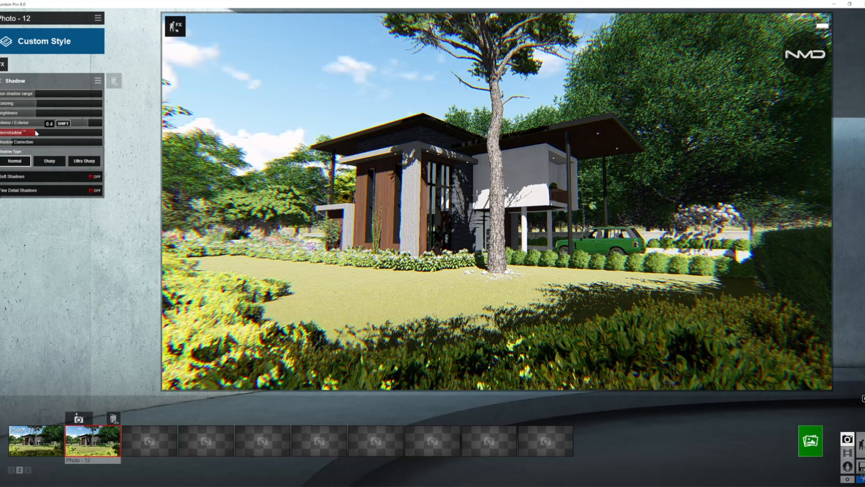
mouse_move(36, 133)
mouse_down()
mouse_move(51, 134)
mouse_move(30, 132)
mouse_up()
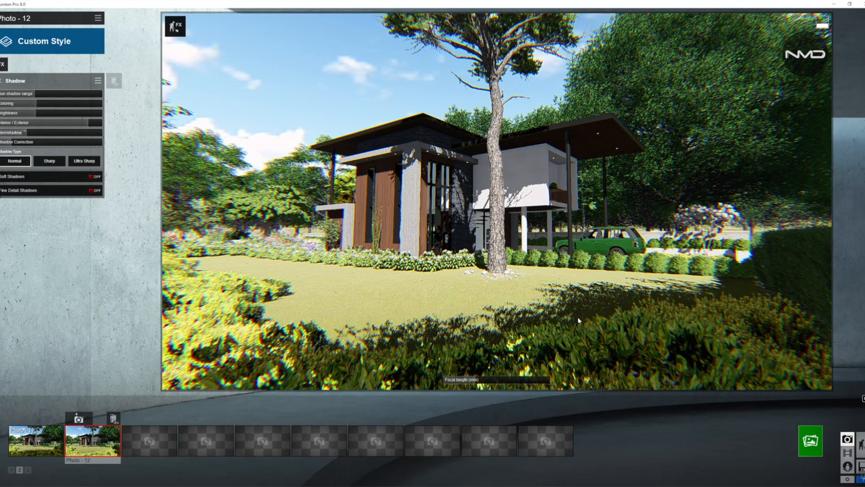
Turn on Soft Shadows and Fine Detail Shadows, and return to the effect list.
click(88, 176)
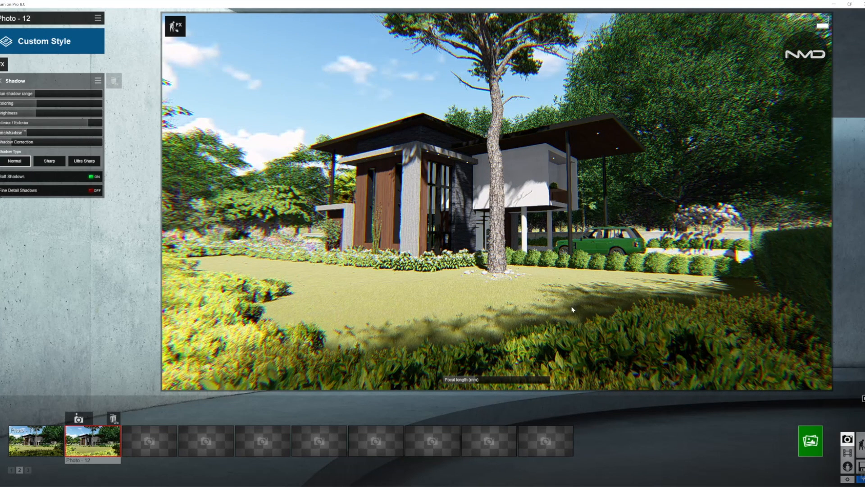
click(92, 177)
click(92, 177)
click(92, 190)
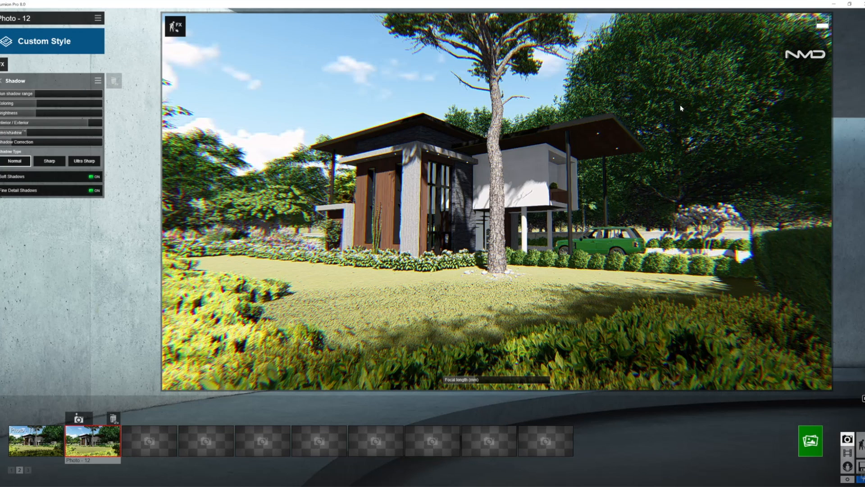
click(92, 191)
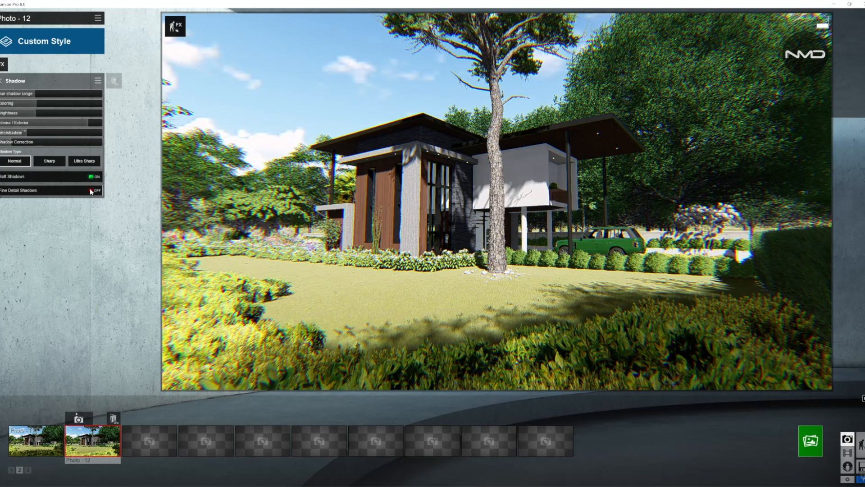
click(91, 191)
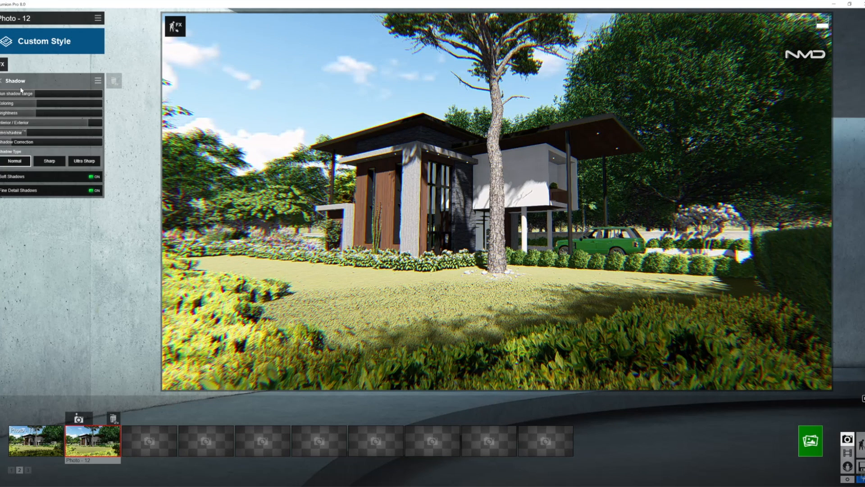
click(2, 82)
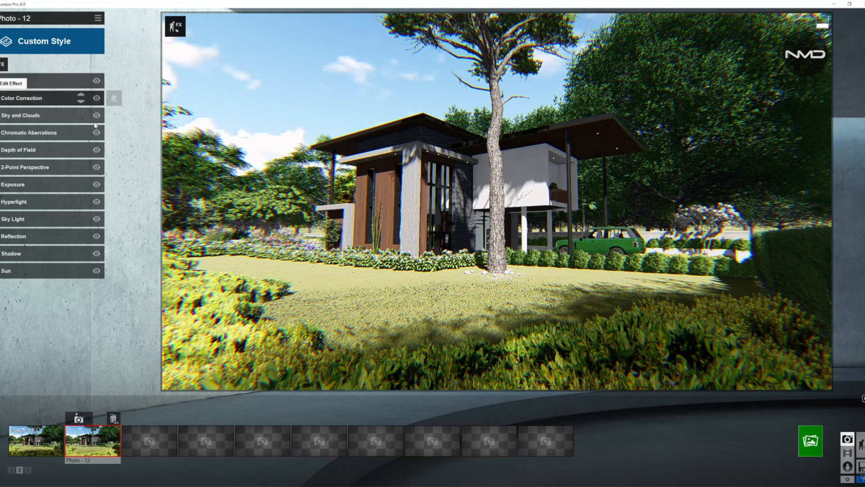
In the Reflection effect, add a reflection plane on the narrow windows of the wood-clad wall.
click(55, 239)
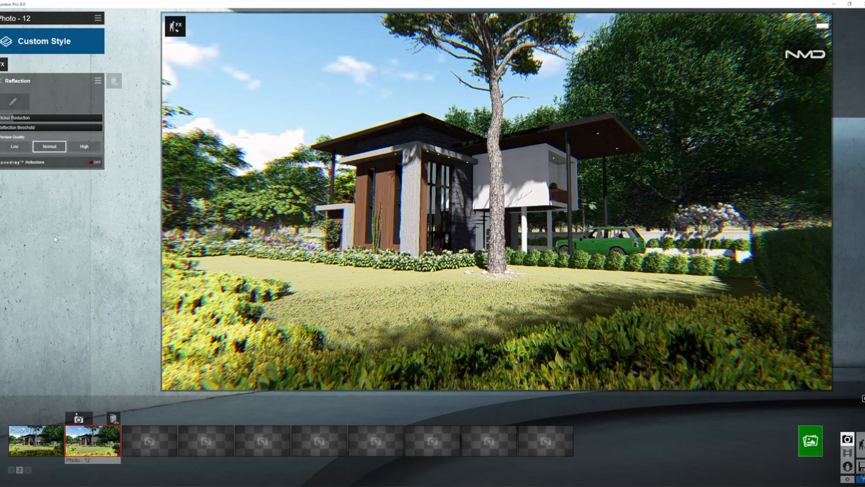
click(17, 105)
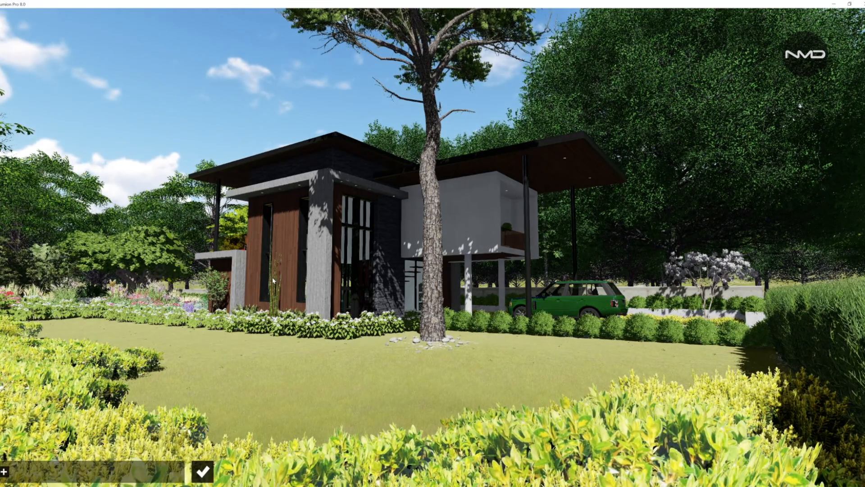
click(6, 473)
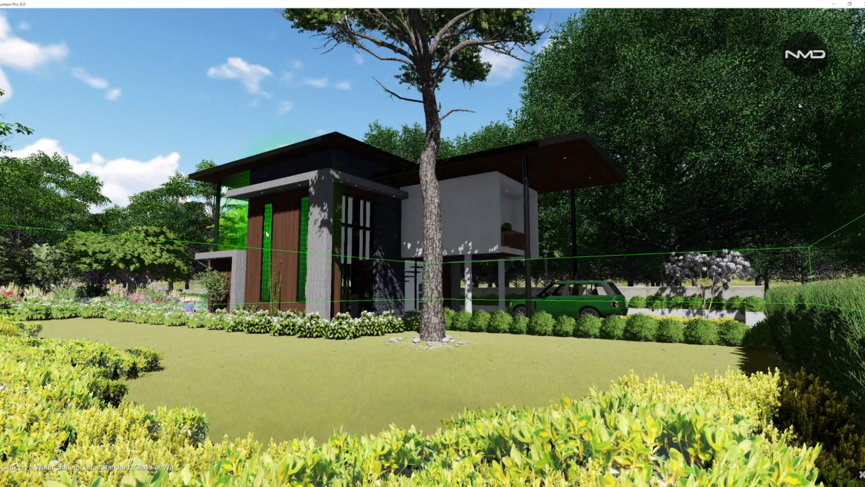
click(267, 234)
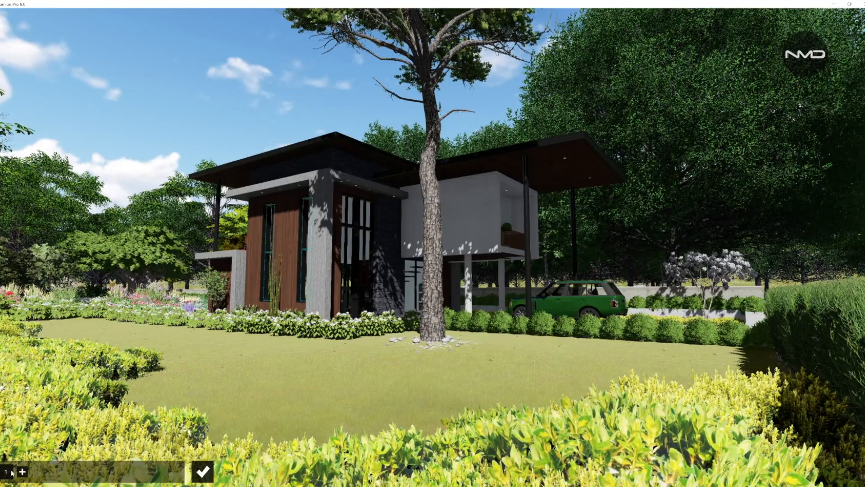
click(22, 471)
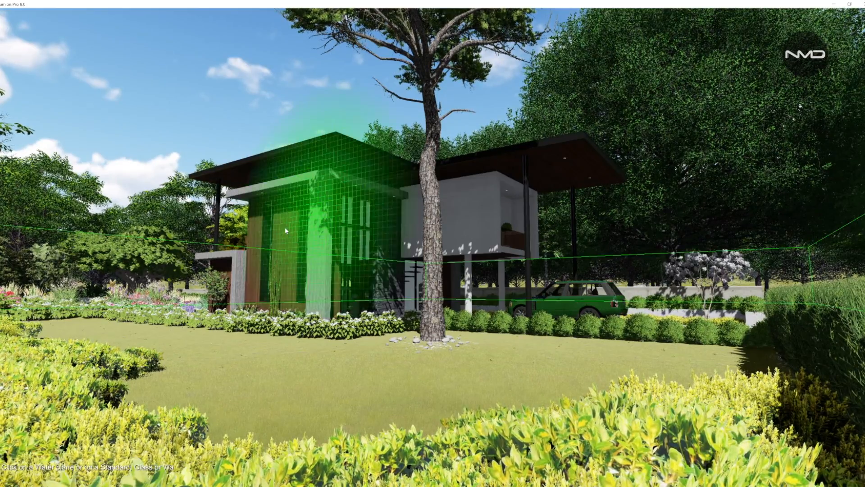
click(269, 240)
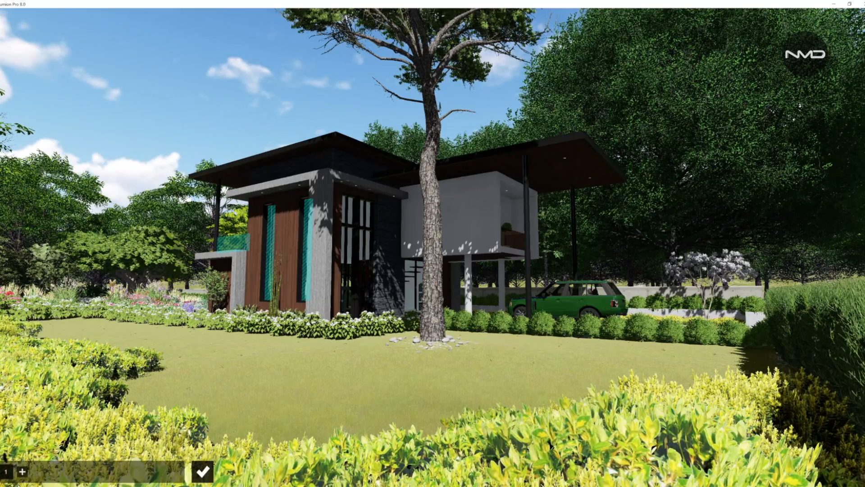
Add reflection planes for the tall front windows, the entrance glazing and the upper opening above the carport, and turn on Speedray Reflections.
click(23, 471)
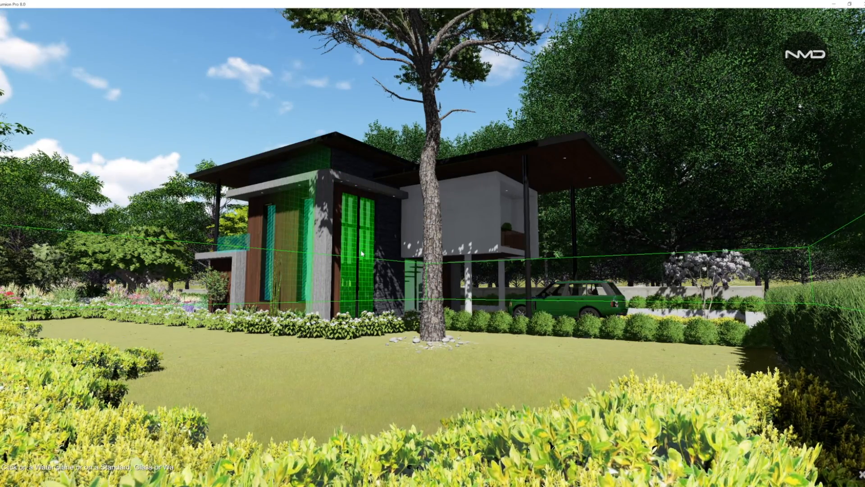
click(362, 254)
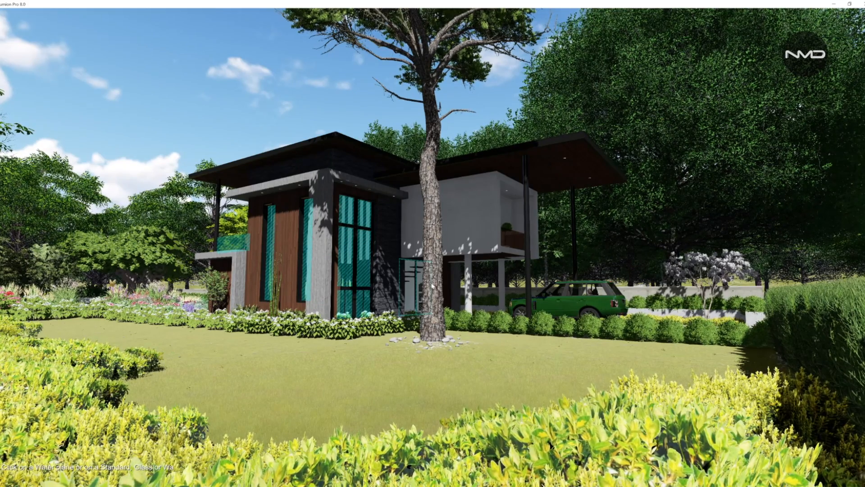
click(412, 296)
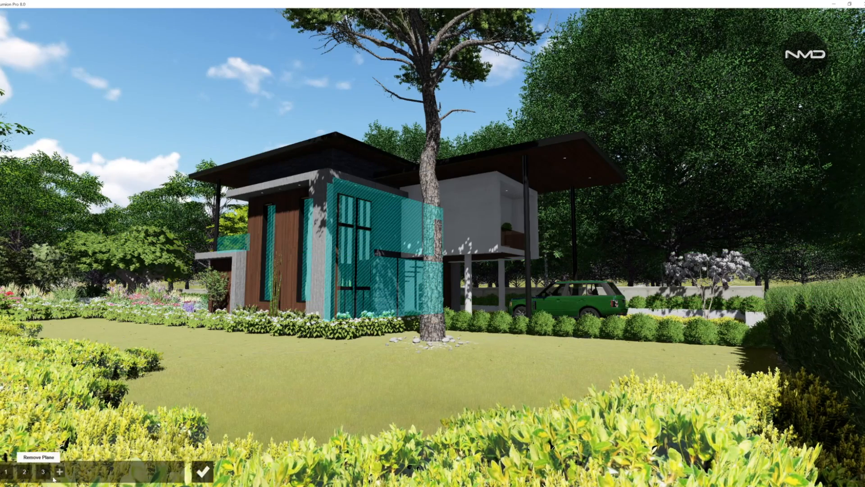
click(59, 471)
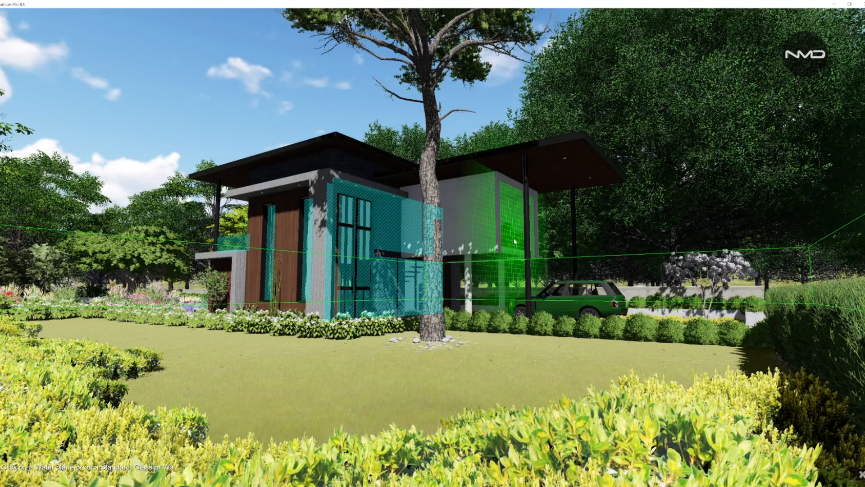
click(515, 242)
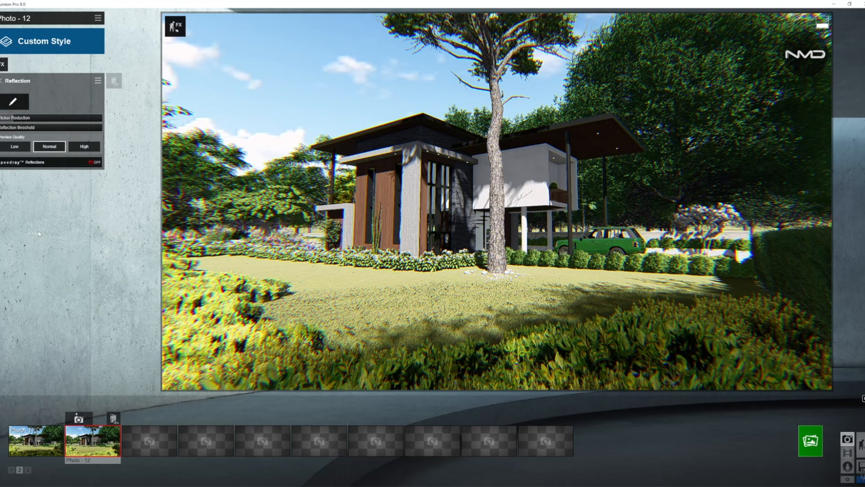
click(94, 163)
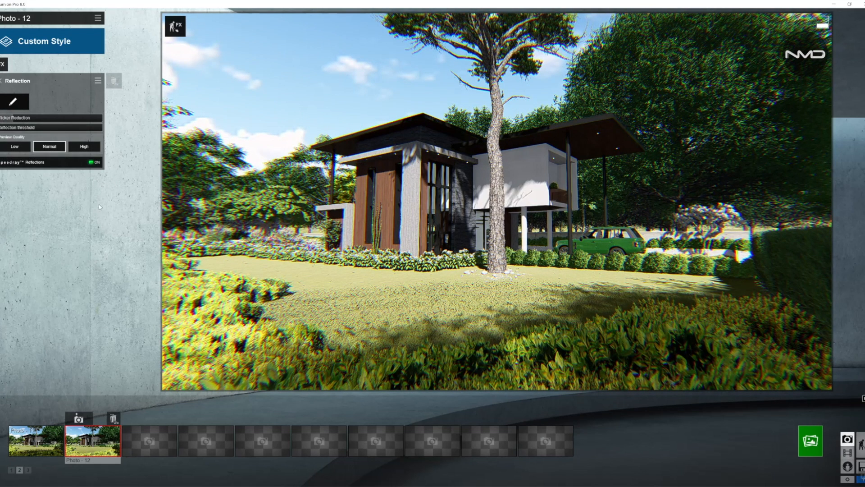
click(2, 80)
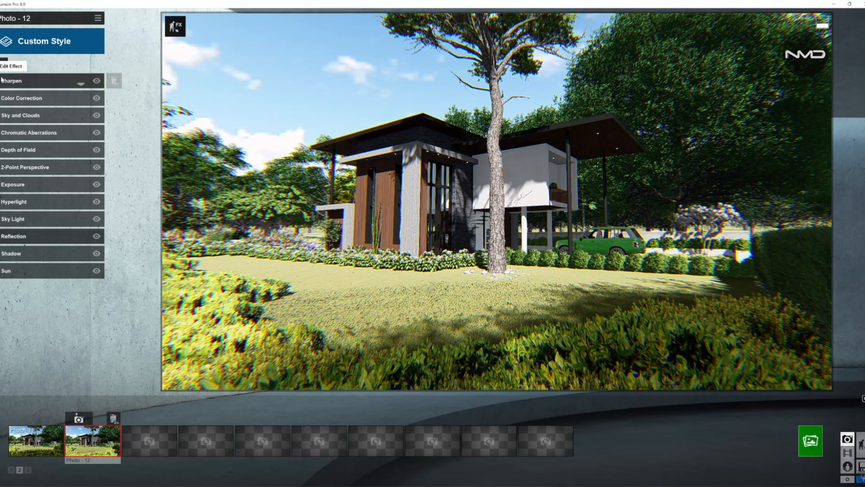
In the Sky Light effect, slightly lower the brightness and saturation.
click(38, 221)
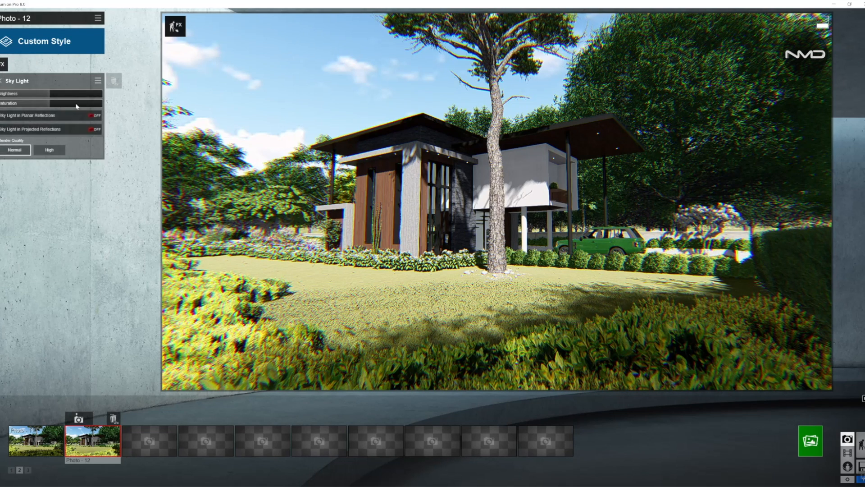
mouse_move(77, 107)
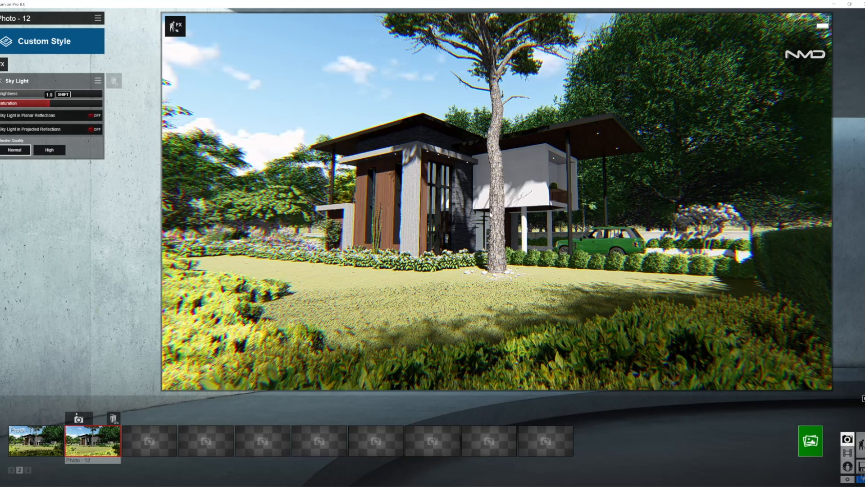
mouse_move(52, 95)
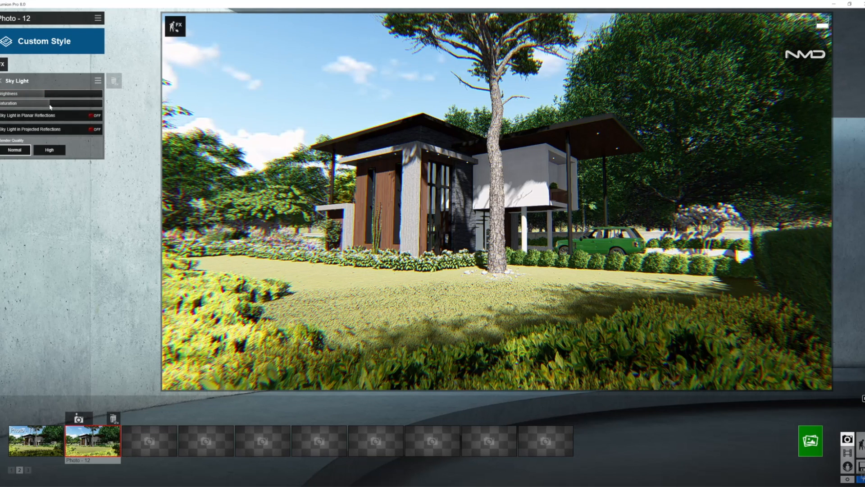
click(43, 107)
Enable Sky Light in planar and projected reflections and set its render quality to High.
click(92, 116)
click(96, 130)
click(49, 150)
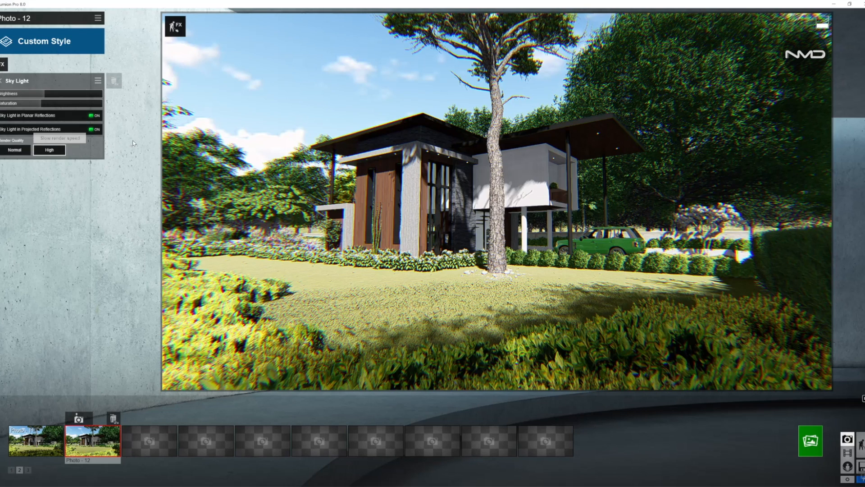
click(2, 80)
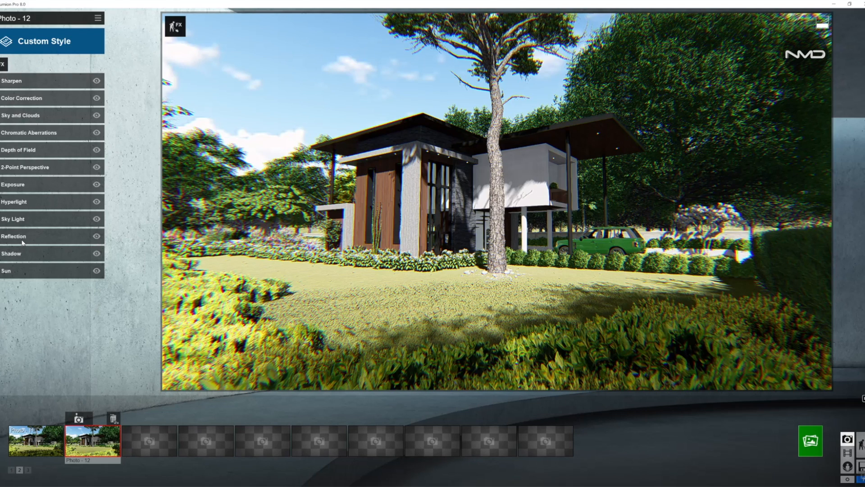
Set the Hyperlight amount to 24.5 and check the Exposure effect's setting.
click(50, 205)
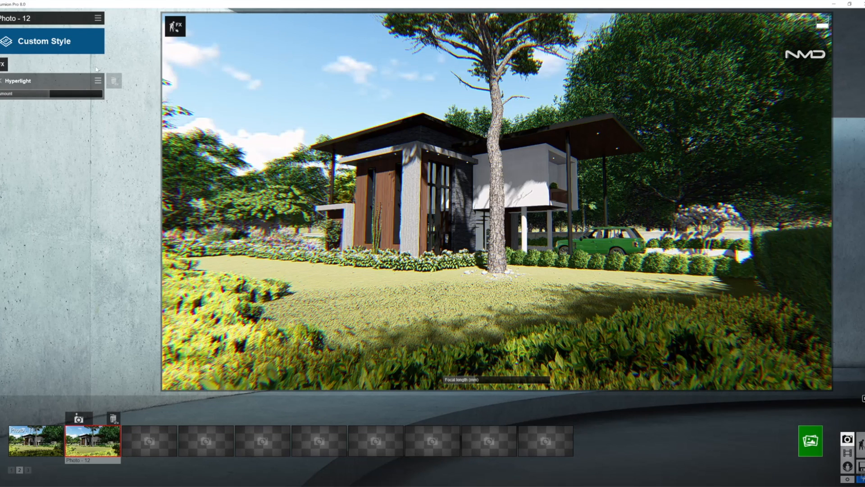
mouse_move(46, 94)
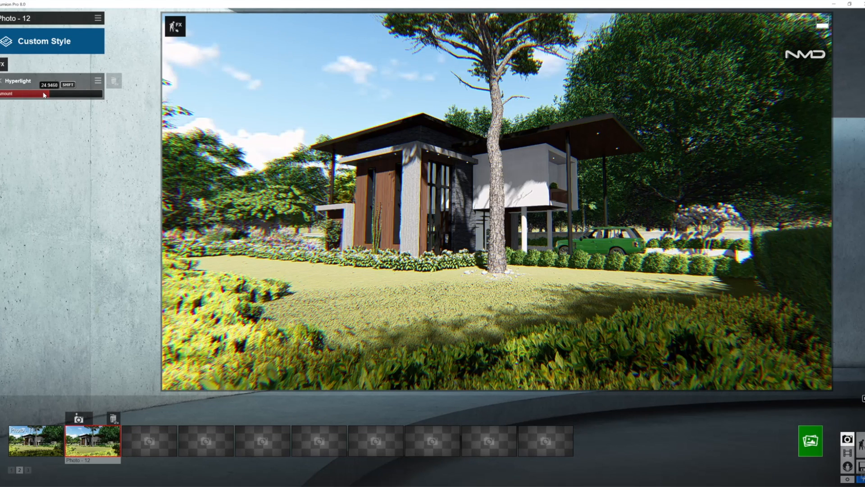
drag(42, 95, 30, 91)
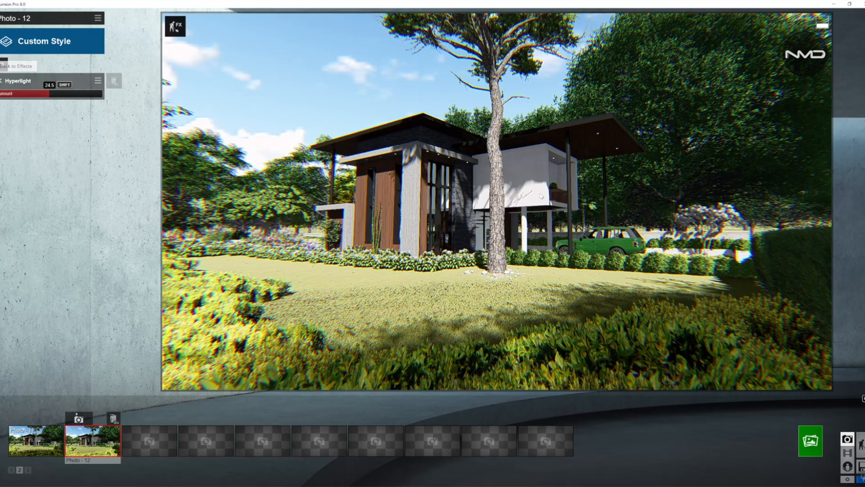
click(2, 80)
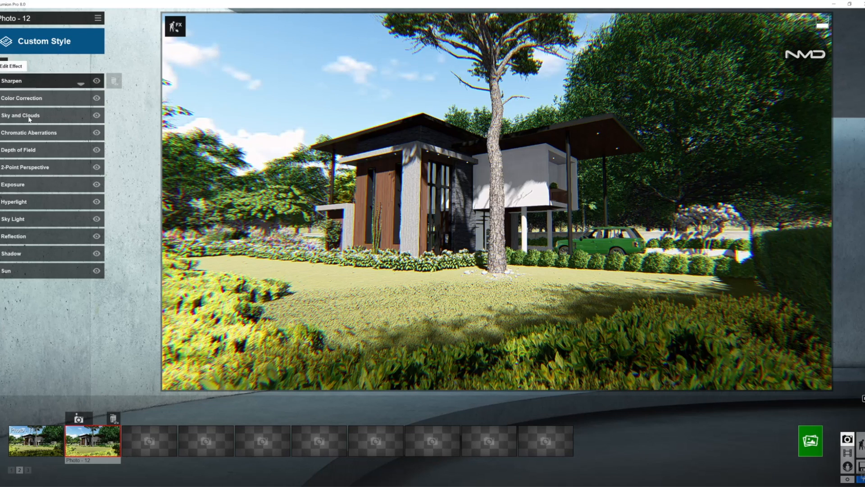
click(51, 186)
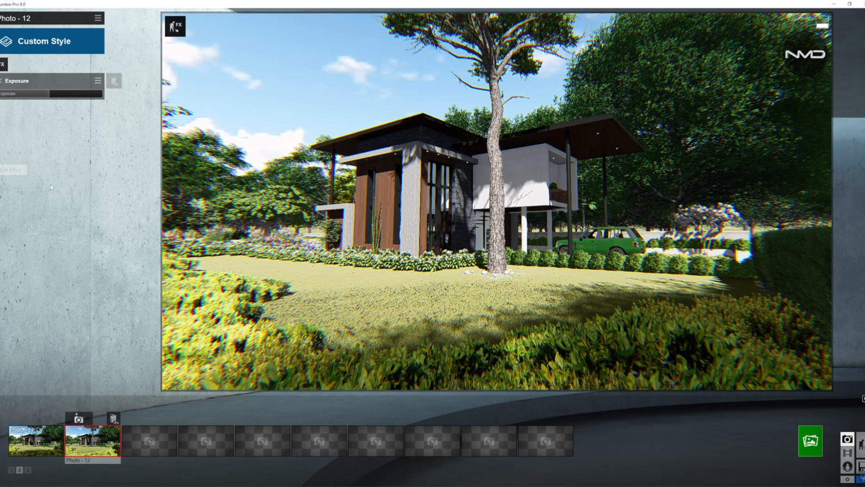
click(1, 82)
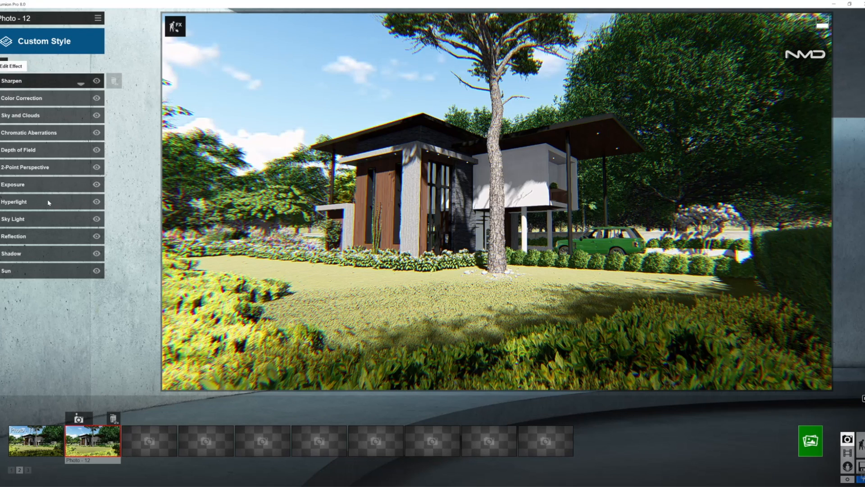
Turn on Two Point Perspective in the 2-Point Perspective effect.
click(54, 167)
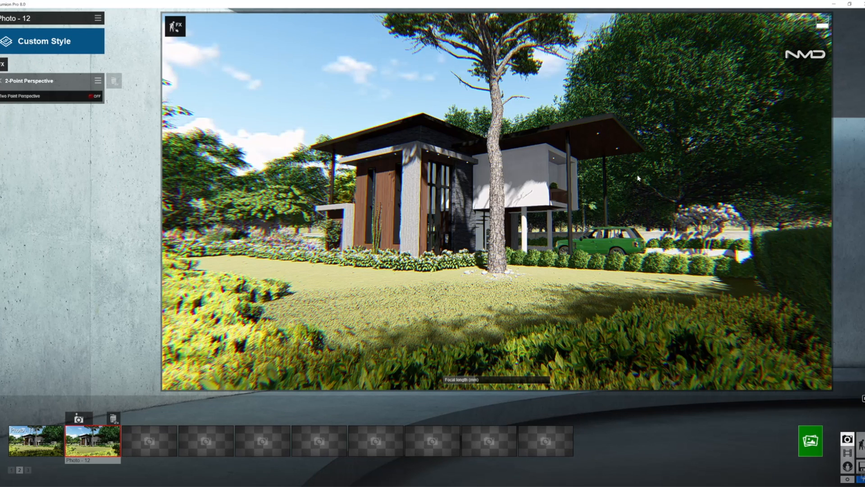
click(94, 96)
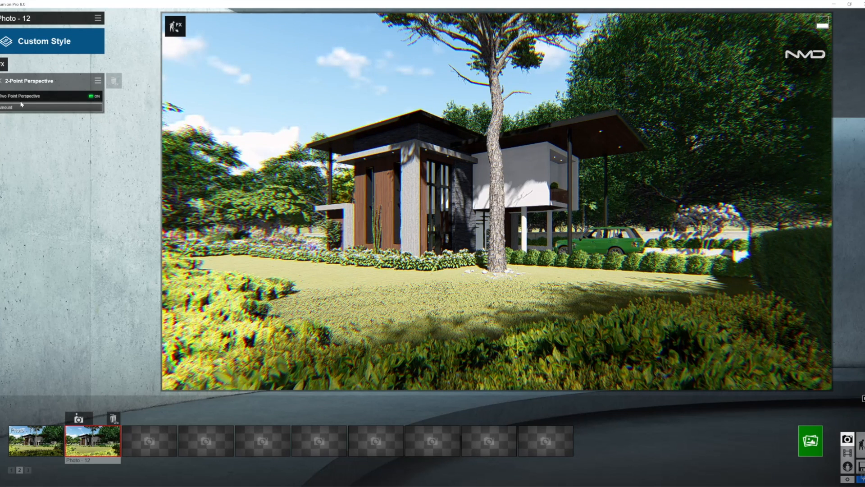
mouse_move(74, 110)
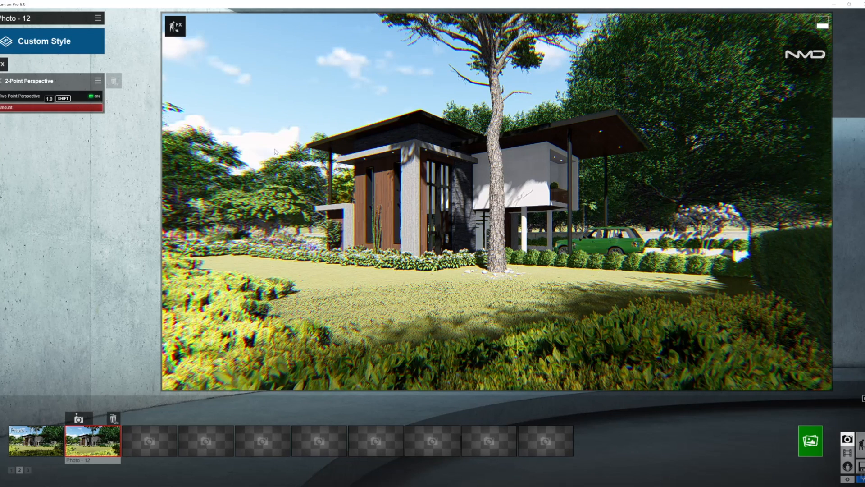
click(0, 81)
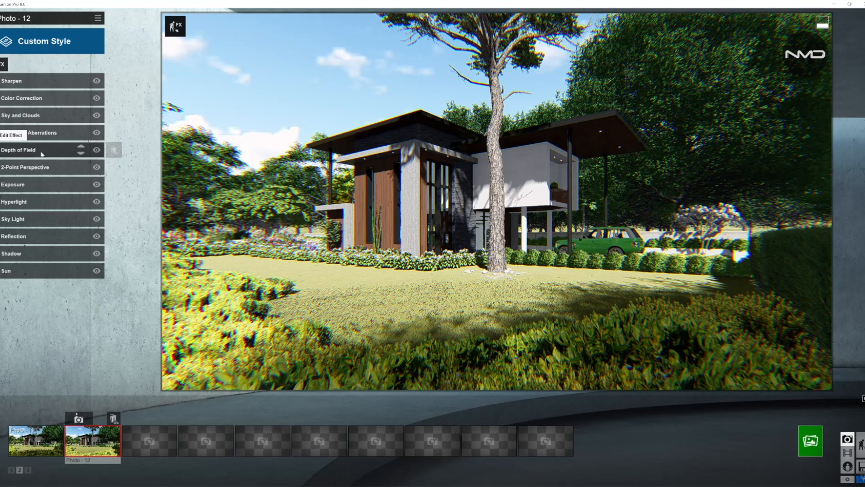
In the Depth of Field effect, raise the blur amount to about 52.1.
click(27, 149)
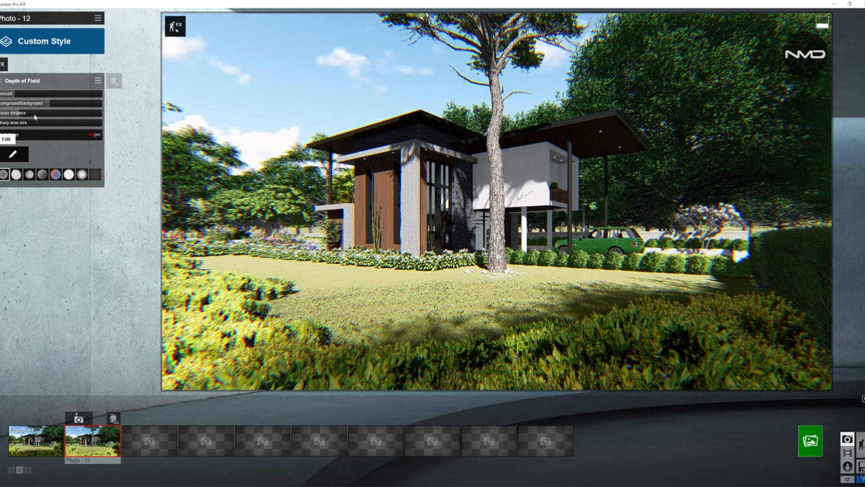
click(36, 94)
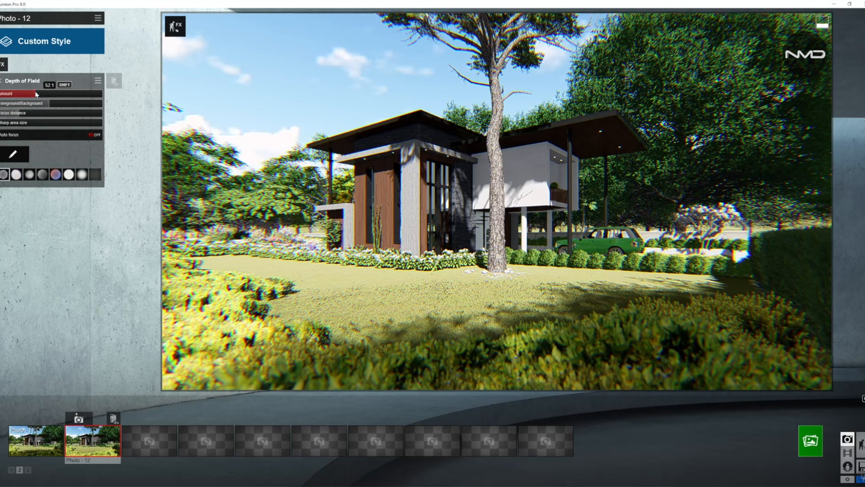
mouse_move(48, 104)
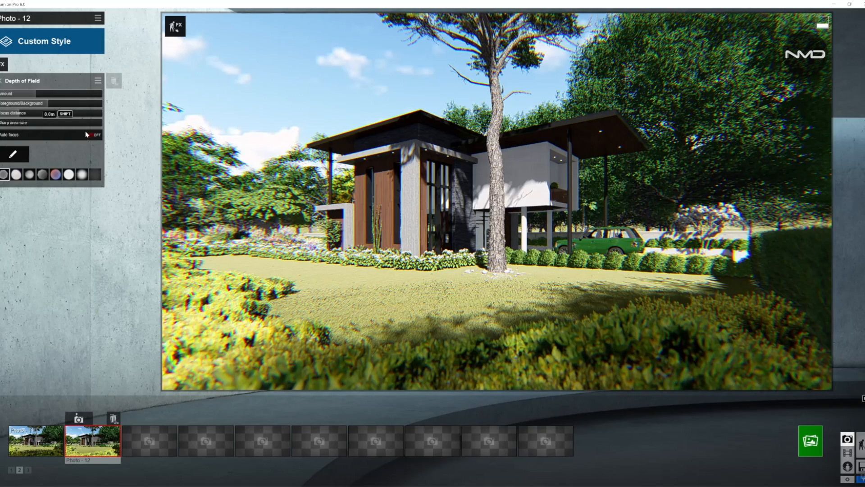
Turn on auto focus for Depth of Field and place the focus point on the house facade beside the white upper volume.
click(39, 135)
click(23, 156)
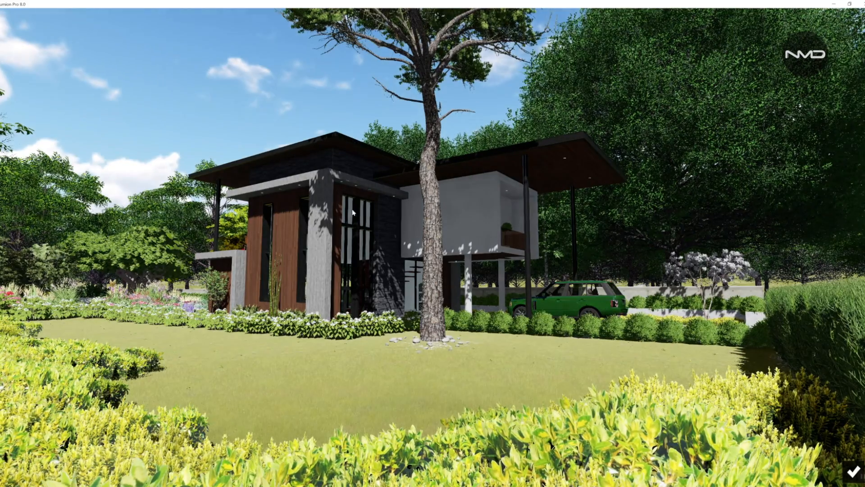
click(402, 206)
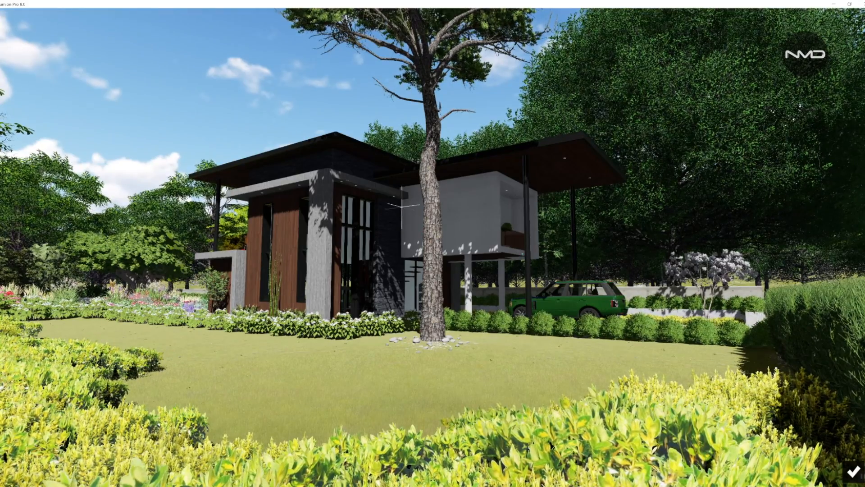
click(853, 471)
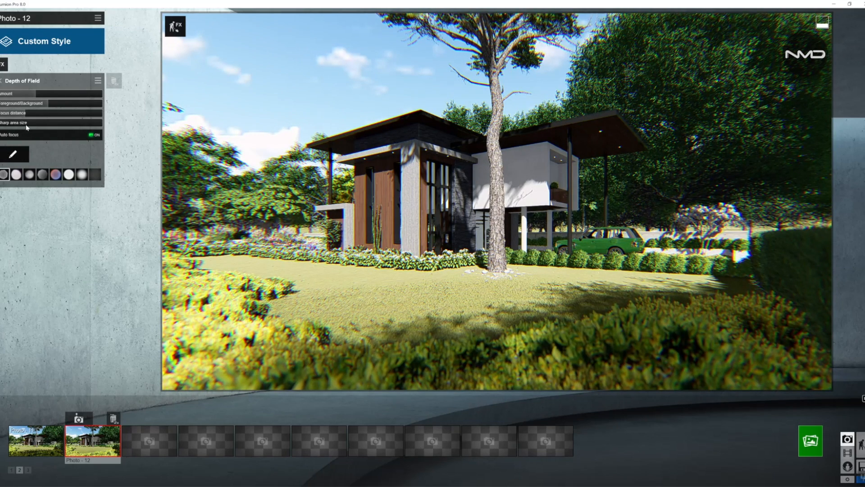
Slightly enlarge the Depth of Field sharp area, then readjust the auto focus and the effect amount.
drag(19, 123, 26, 124)
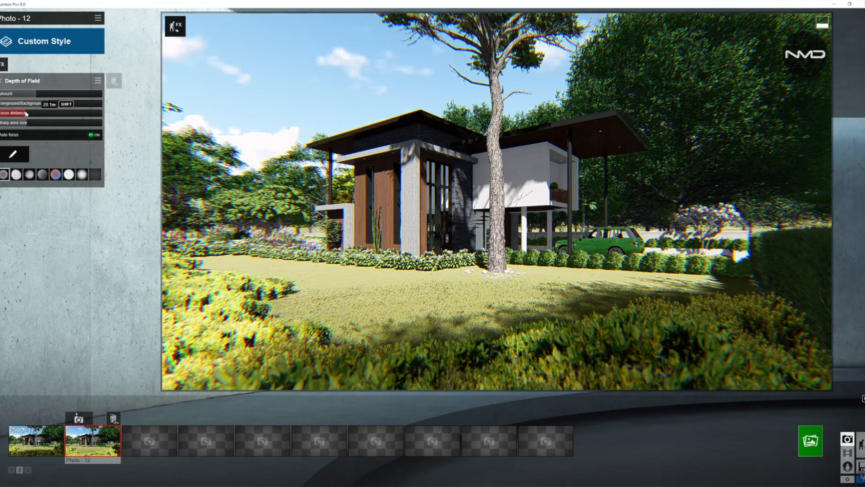
click(92, 136)
drag(32, 94, 33, 94)
click(3, 80)
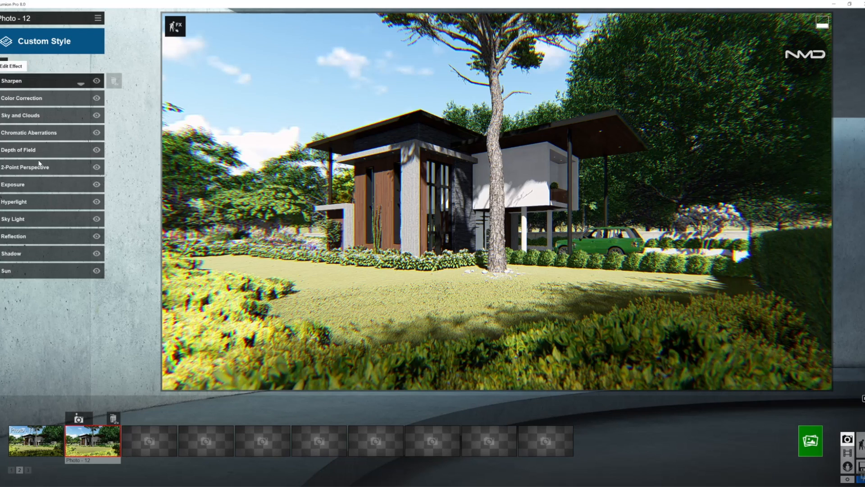
Reduce the dispersion in the Chromatic Aberrations effect to almost nothing.
click(12, 133)
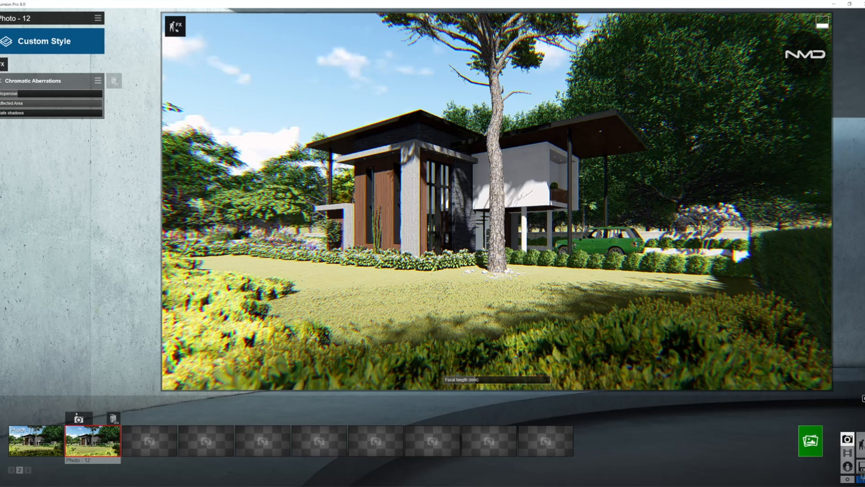
drag(9, 95, 1, 96)
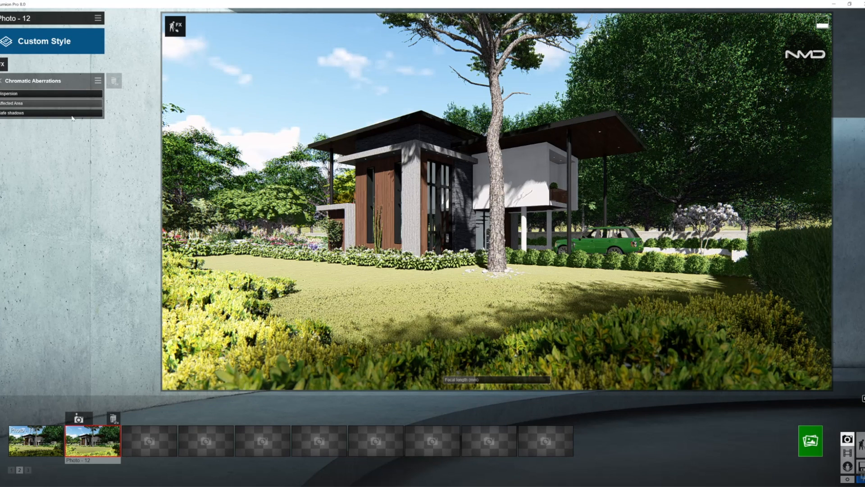
mouse_move(2, 96)
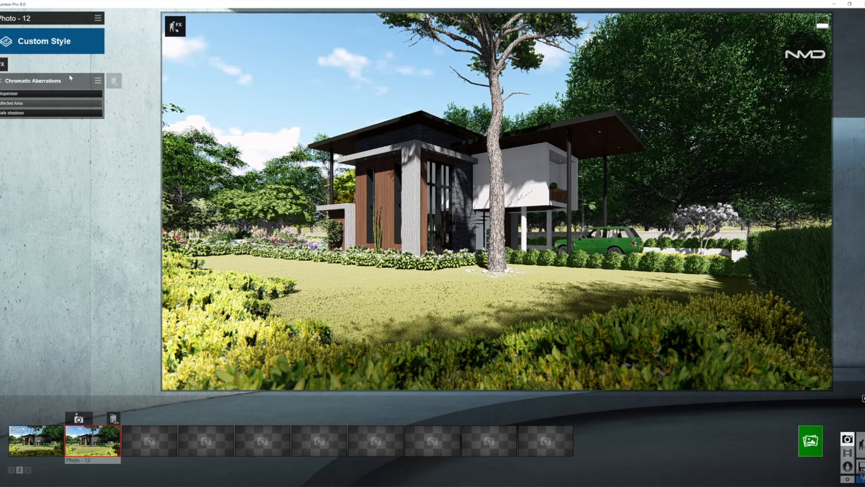
click(2, 81)
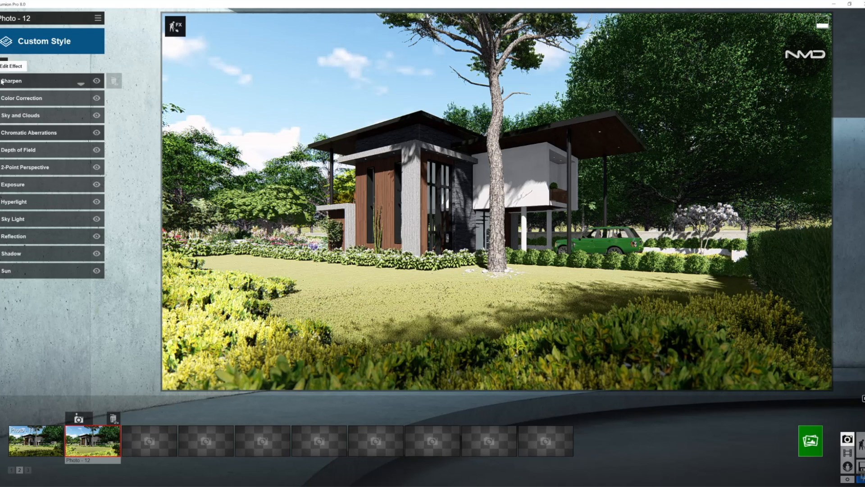
In the Sky and Clouds effect, reduce the low clouds to the minimum and set the high clouds to 0.8.
click(43, 117)
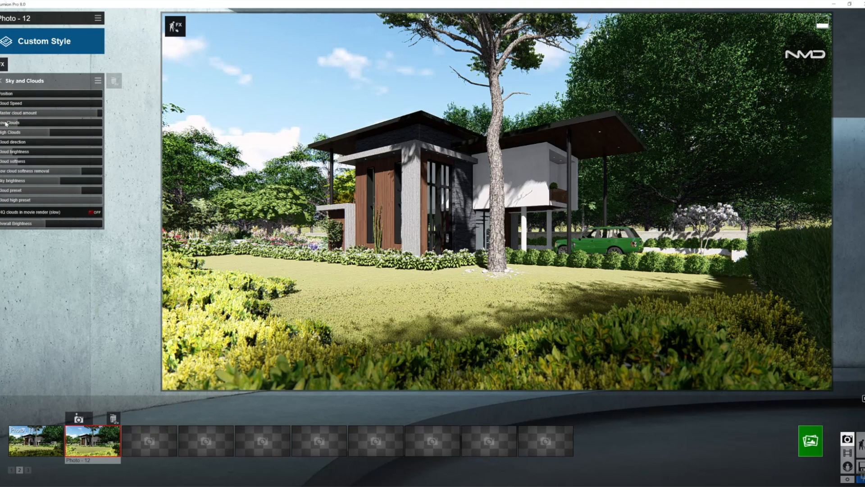
drag(12, 123, 0, 123)
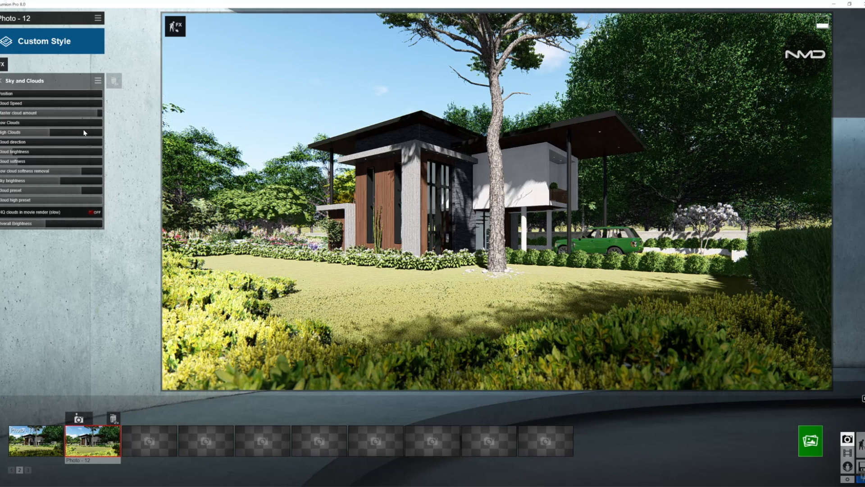
drag(71, 135, 84, 134)
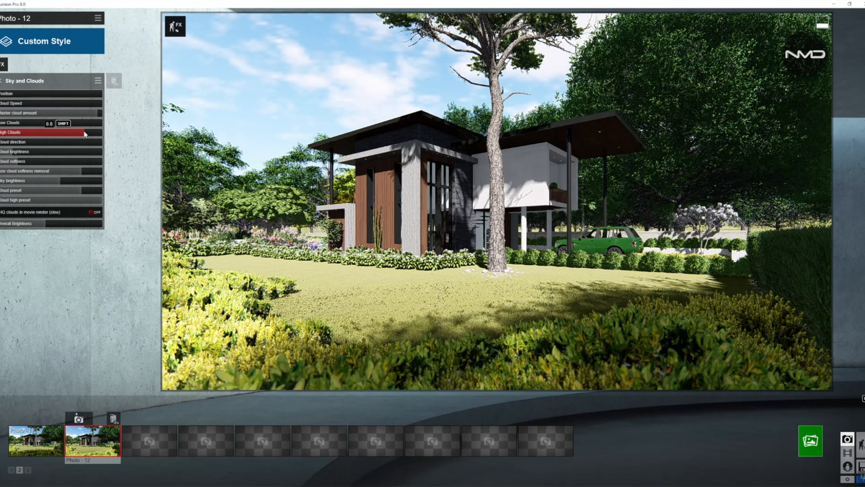
Set the master cloud amount to about 0.8 and shift the cloud position to nearly half of its range.
drag(89, 111, 58, 114)
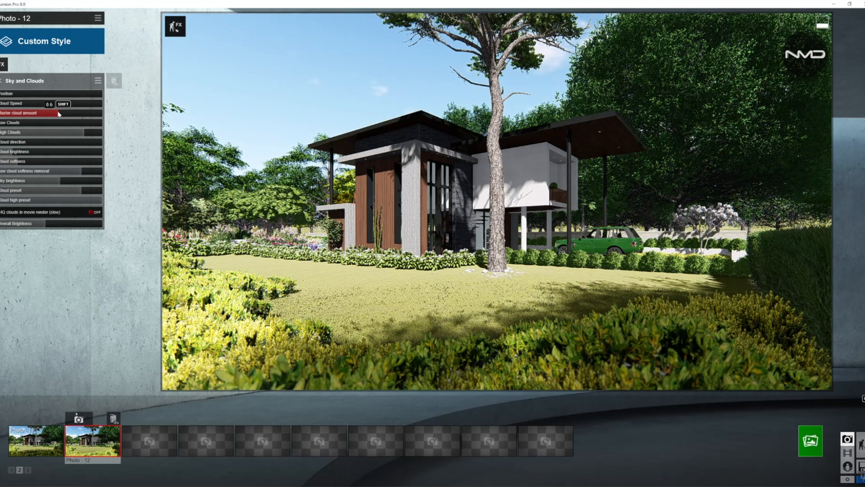
click(82, 115)
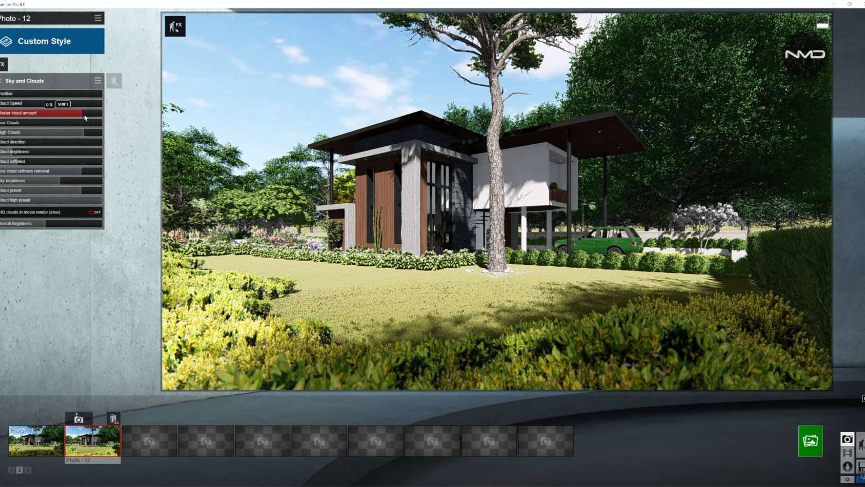
drag(31, 94, 44, 95)
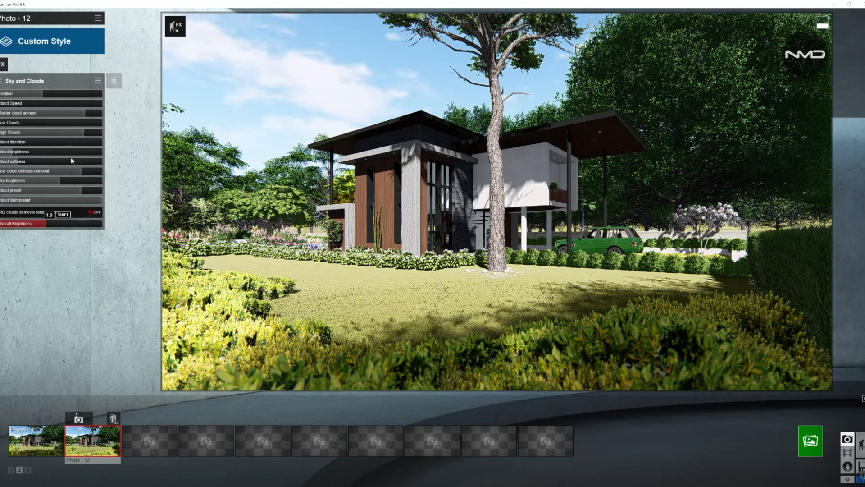
Lower the sky brightness to 0.5 and slightly raise the overall brightness in Sky and Clouds.
drag(58, 181, 54, 181)
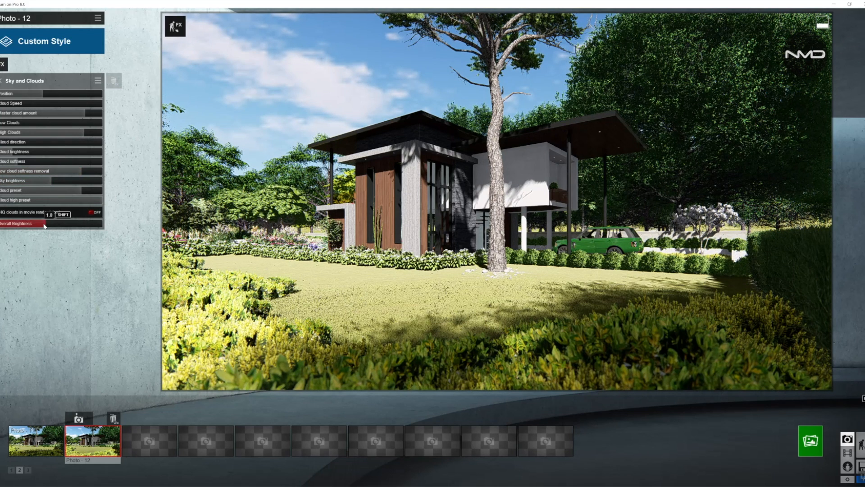
drag(58, 228, 53, 228)
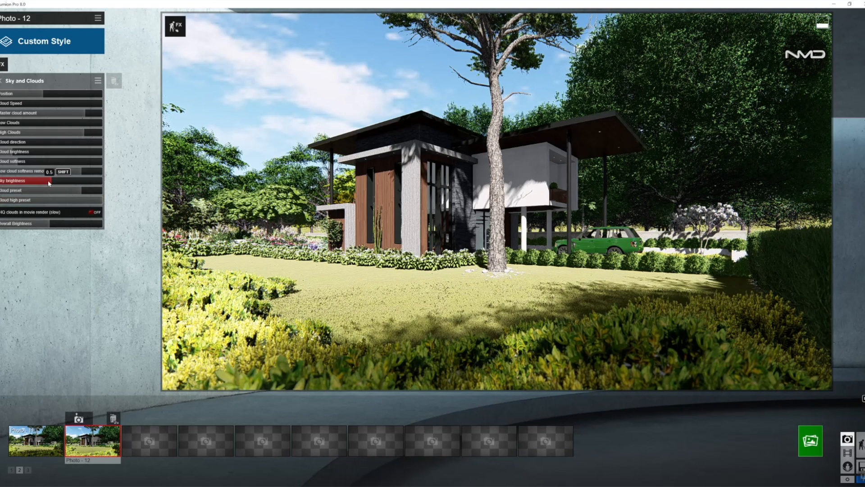
drag(49, 183, 48, 182)
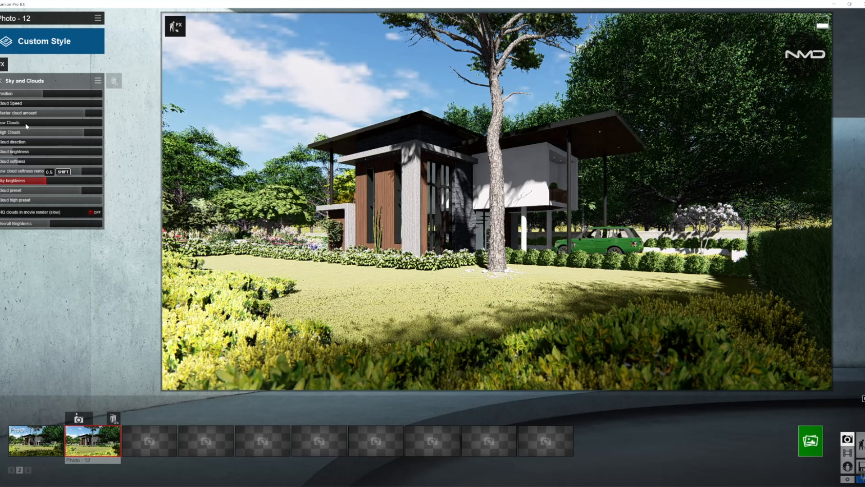
click(2, 81)
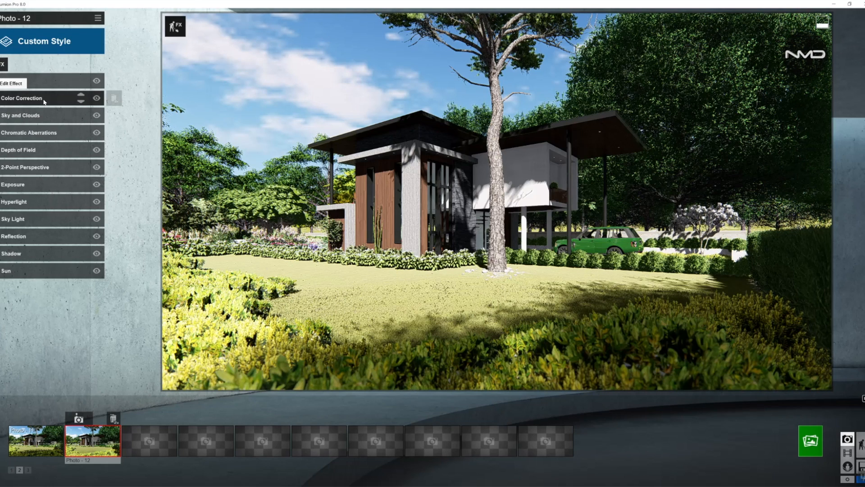
In the Color Correction effect, set the vibrance to about 0.1 and slightly increase the saturation.
click(27, 98)
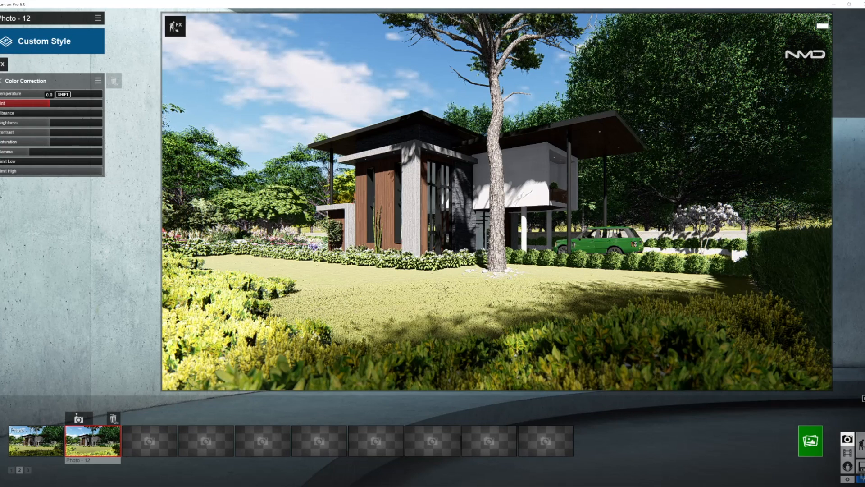
click(8, 115)
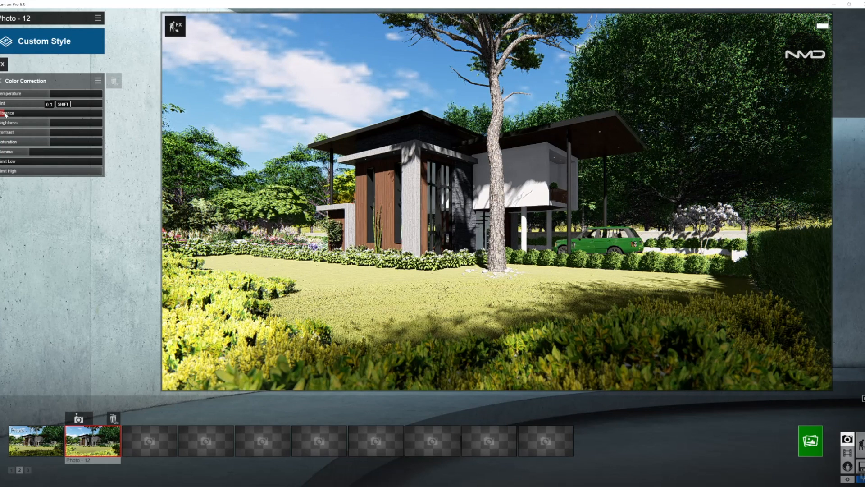
click(50, 142)
drag(52, 143, 54, 145)
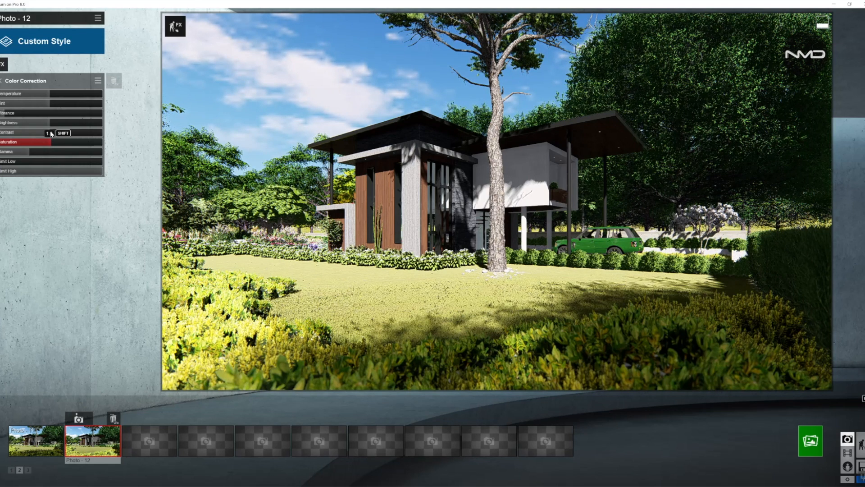
In the Color Correction effect, slightly increase the contrast and warm the temperature to about 0.1.
click(56, 134)
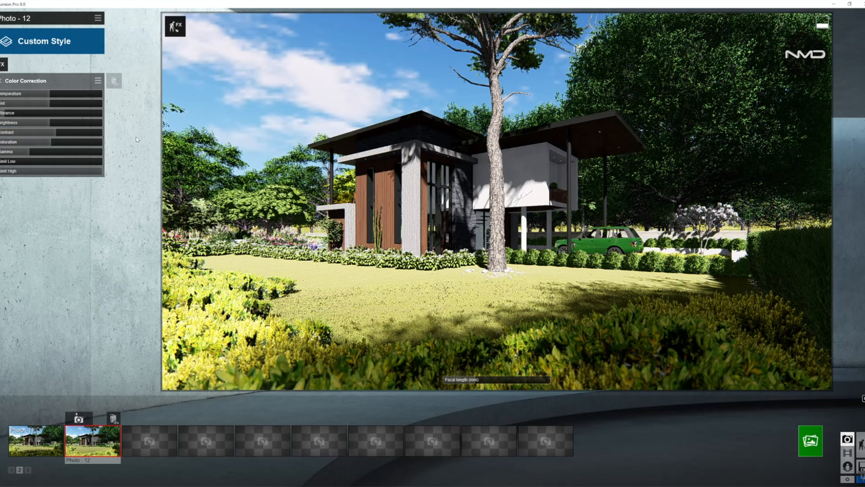
click(59, 134)
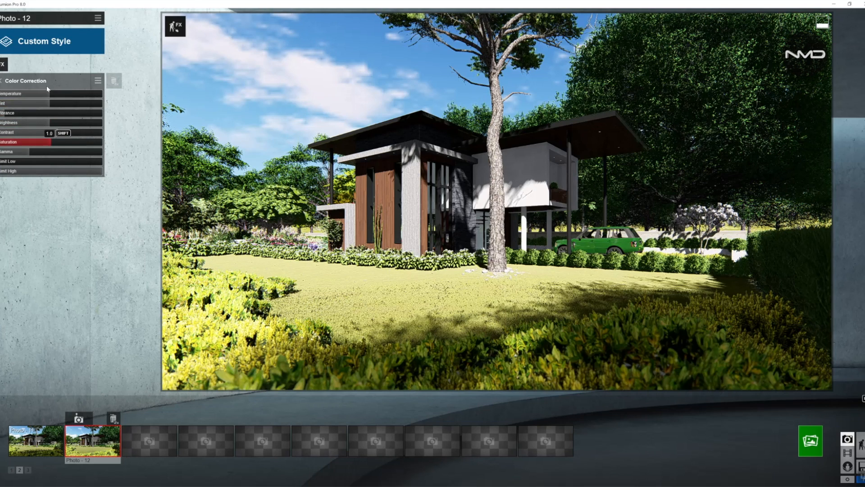
drag(49, 98, 41, 96)
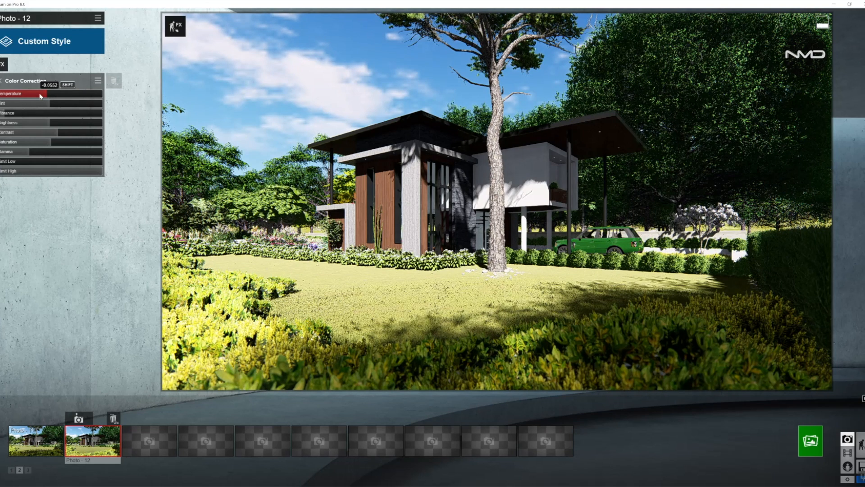
mouse_move(41, 95)
mouse_down()
mouse_move(79, 95)
mouse_move(55, 96)
mouse_up()
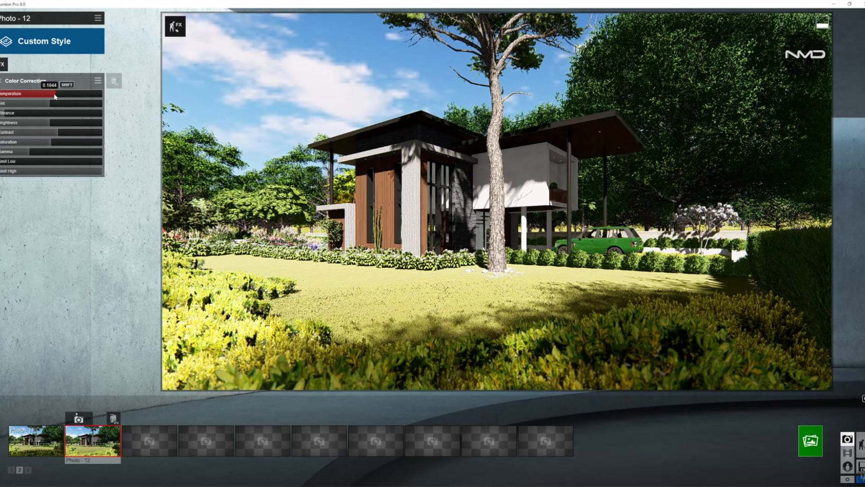
drag(54, 95, 61, 103)
click(5, 83)
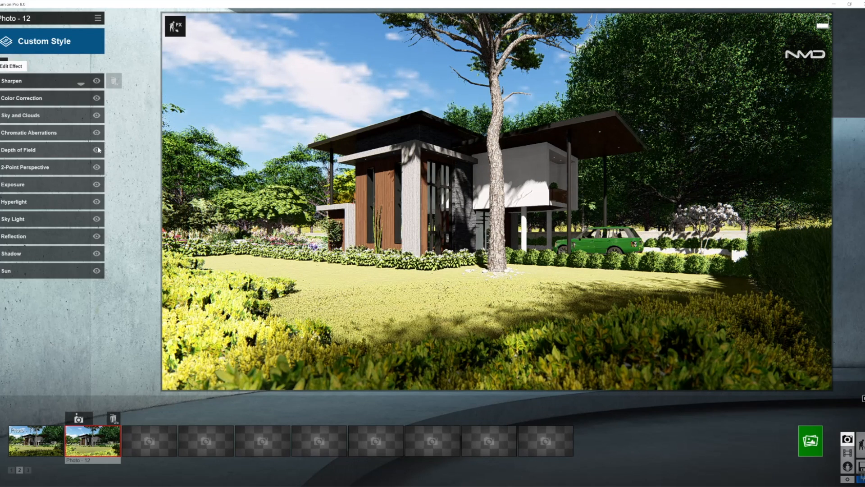
Set the intensity of the Sharpen effect to 0.4 and return to the effects list.
click(39, 80)
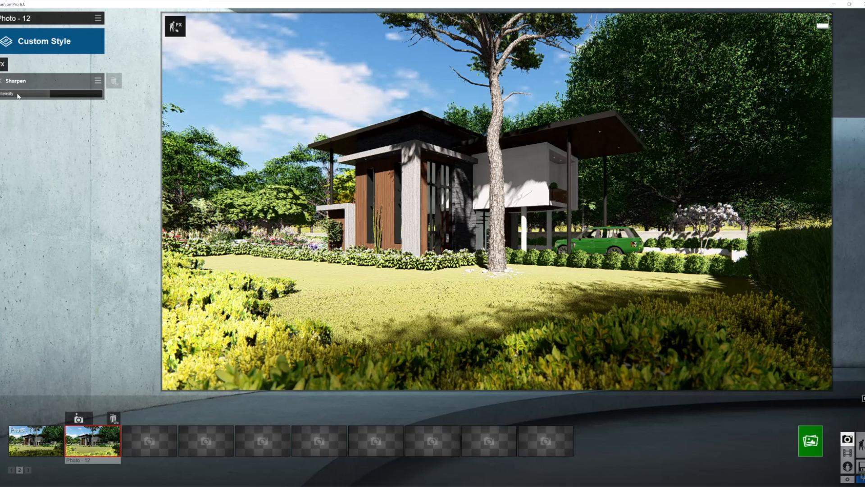
mouse_move(48, 93)
drag(25, 93, 18, 99)
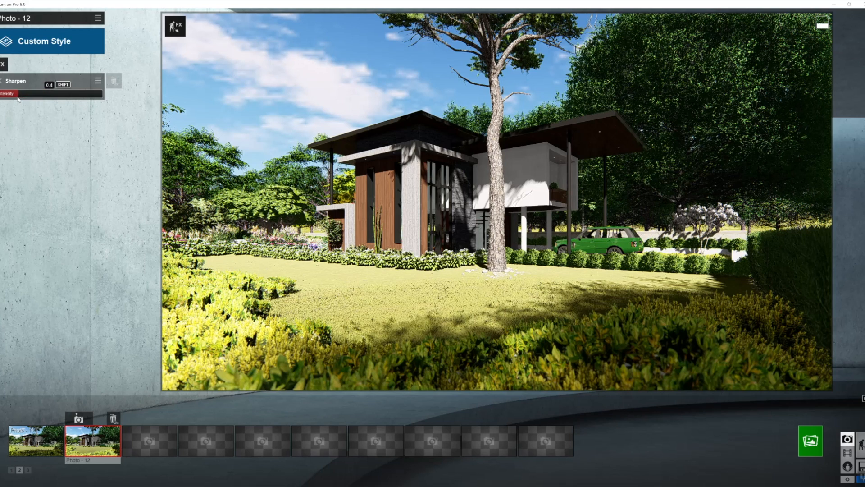
click(4, 80)
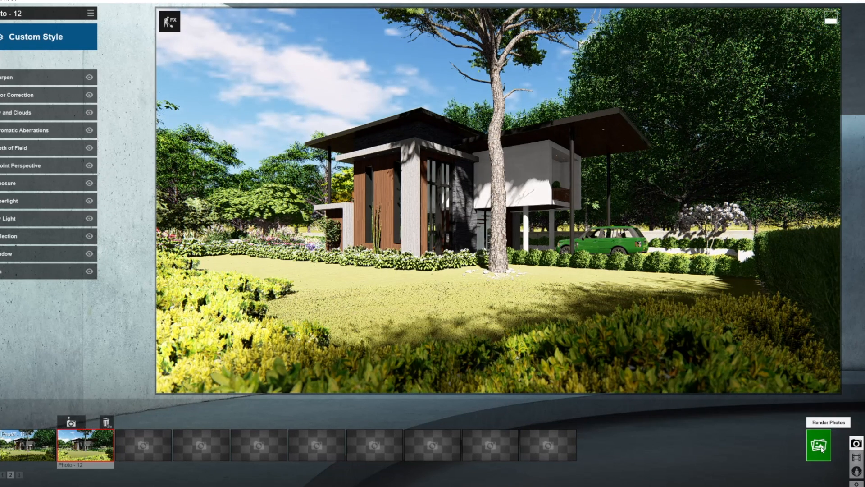
Render the current photo at 1920x1080 and save it as a JPG in the Pictures folder under a Modern_House# name.
click(811, 441)
click(372, 345)
click(141, 57)
click(69, 355)
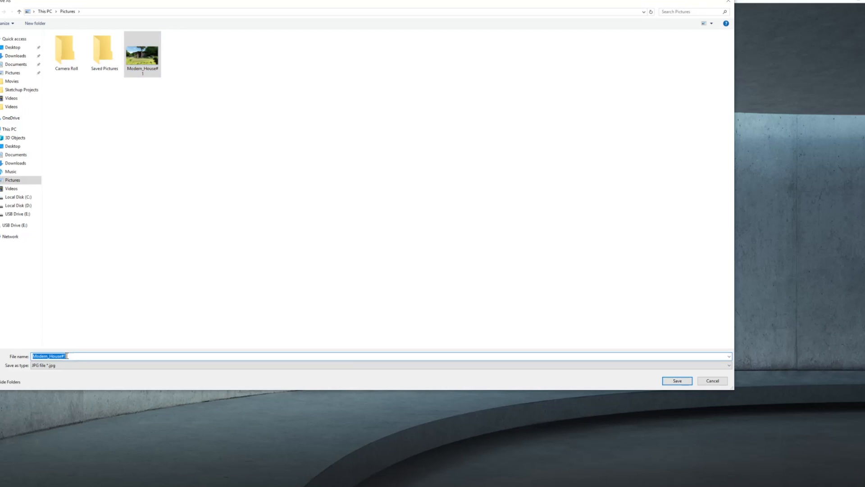
key(Return)
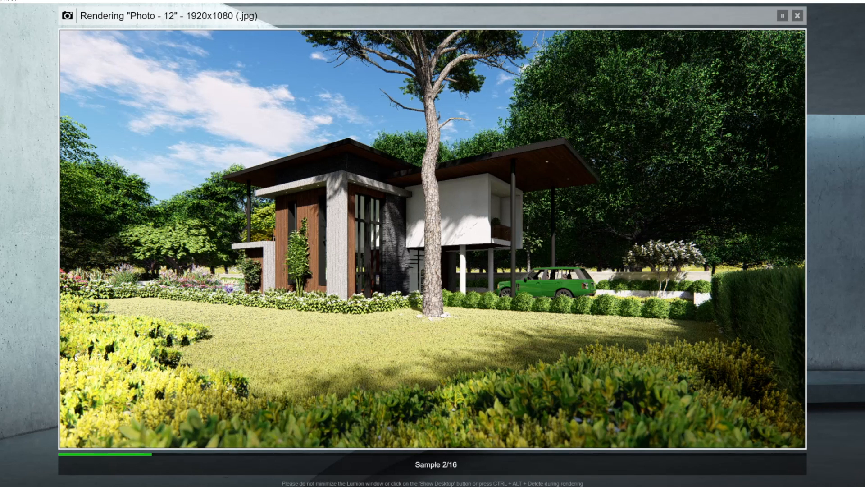